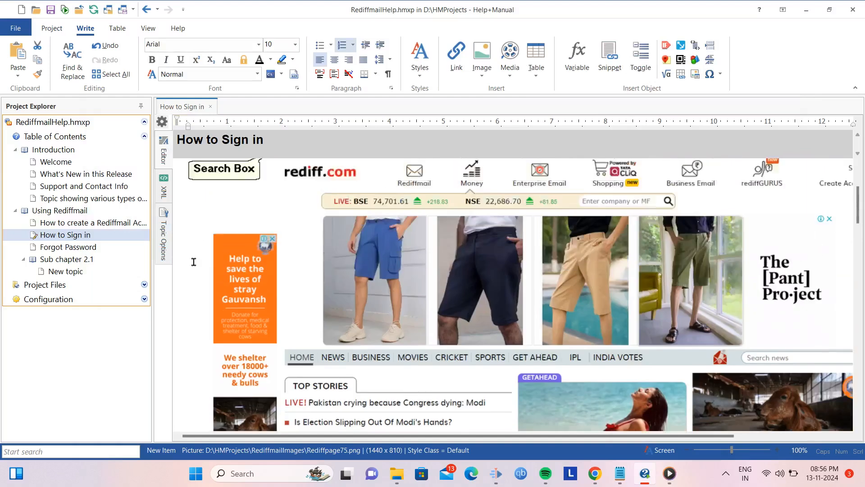
# - Review how the screenshots in the How to Sign in topic are placed relative to the numbered step text
pyautogui.click(419, 68)
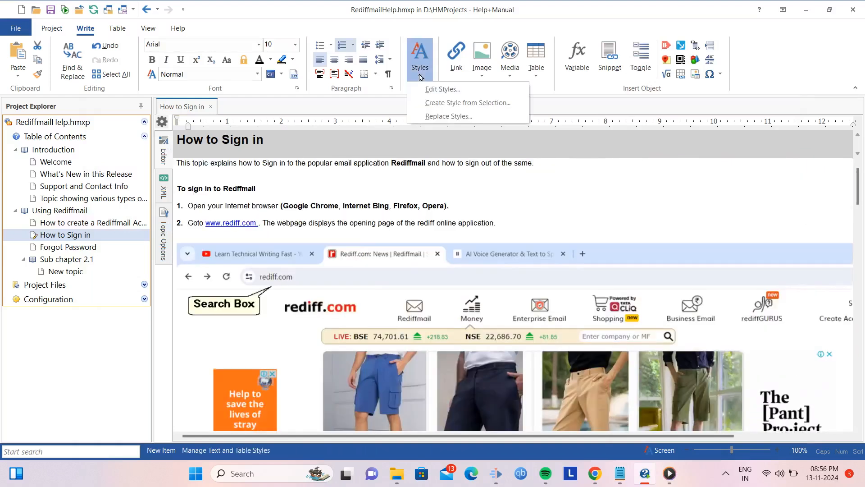
pyautogui.click(419, 75)
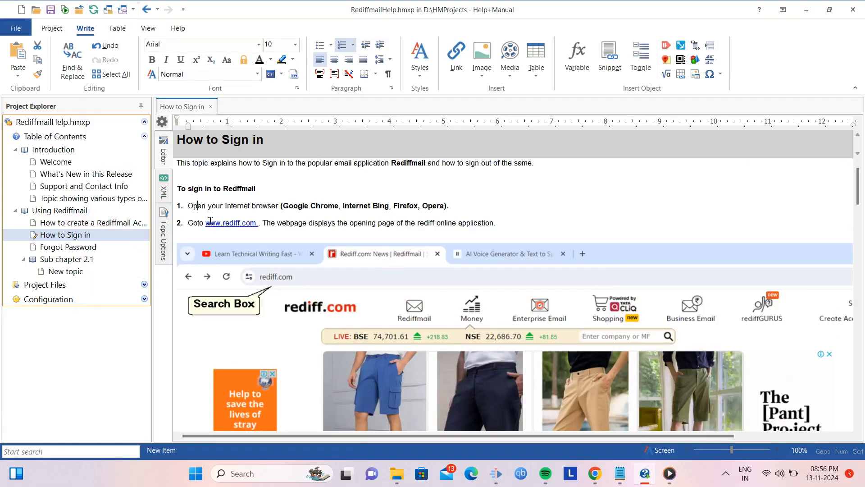
pyautogui.click(294, 221)
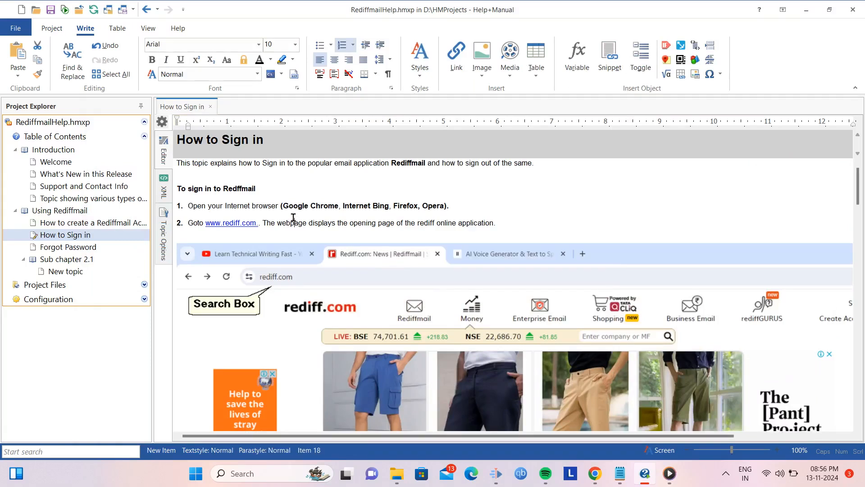
pyautogui.scroll(-5, 294, 218)
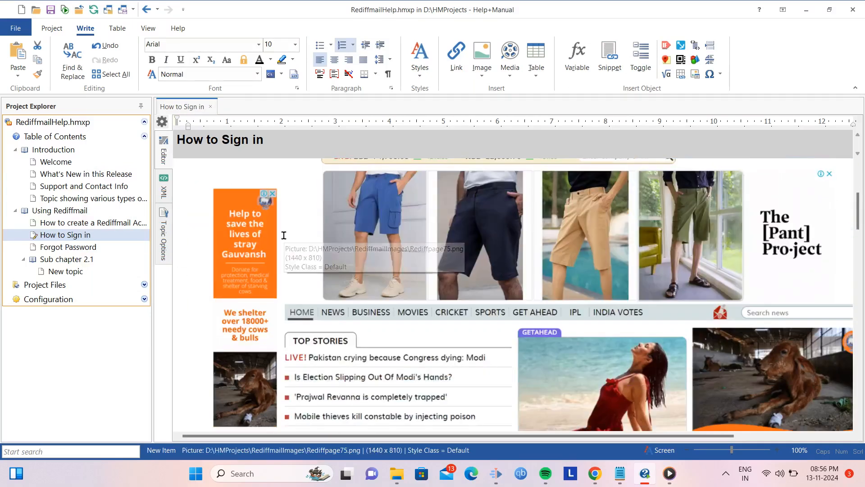
pyautogui.click(284, 235)
pyautogui.scroll(-4, 284, 235)
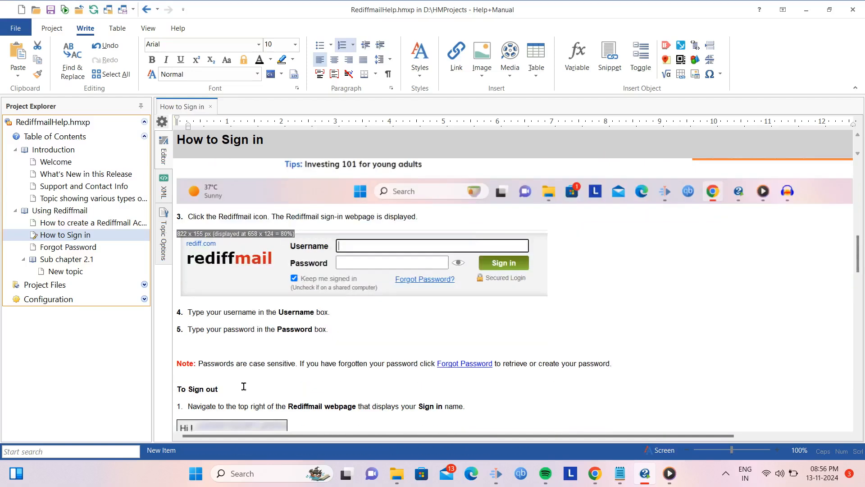
pyautogui.click(299, 266)
pyautogui.scroll(2, 316, 257)
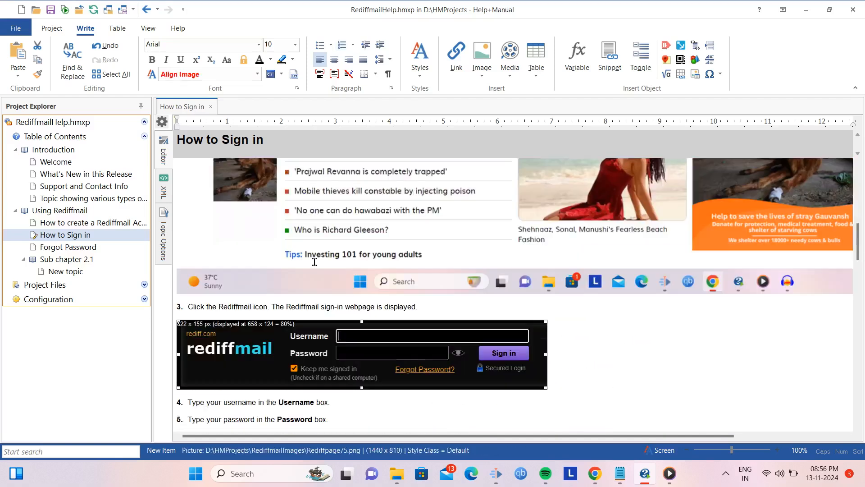
pyautogui.click(311, 232)
pyautogui.scroll(-3, 311, 232)
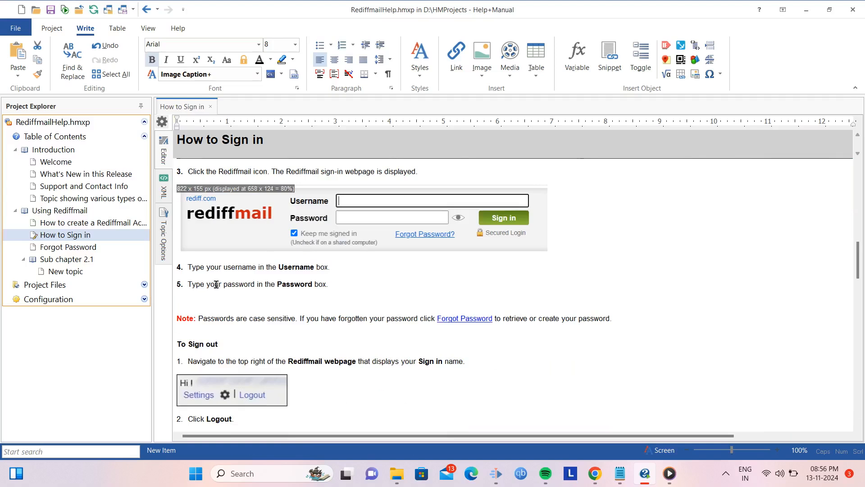
pyautogui.click(179, 239)
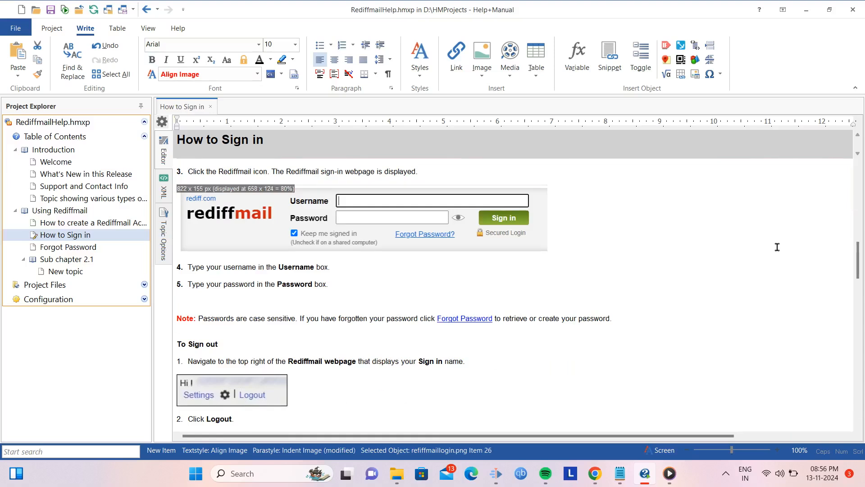
pyautogui.scroll(8, 777, 246)
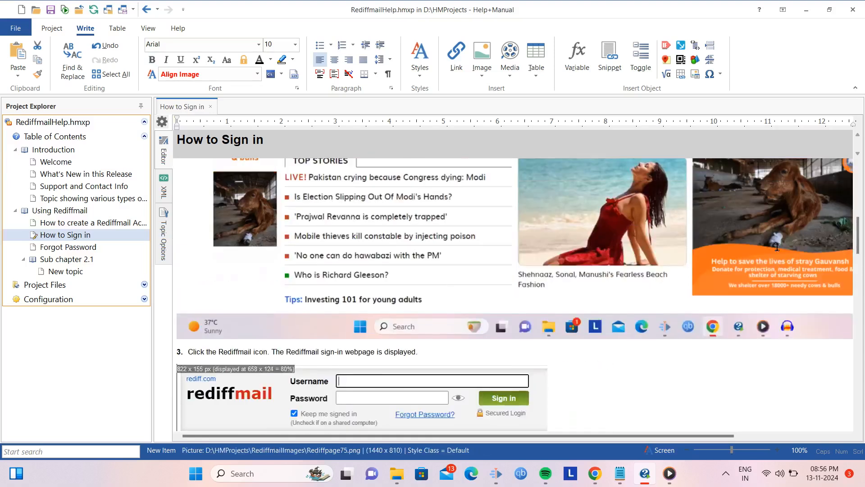
pyautogui.click(475, 245)
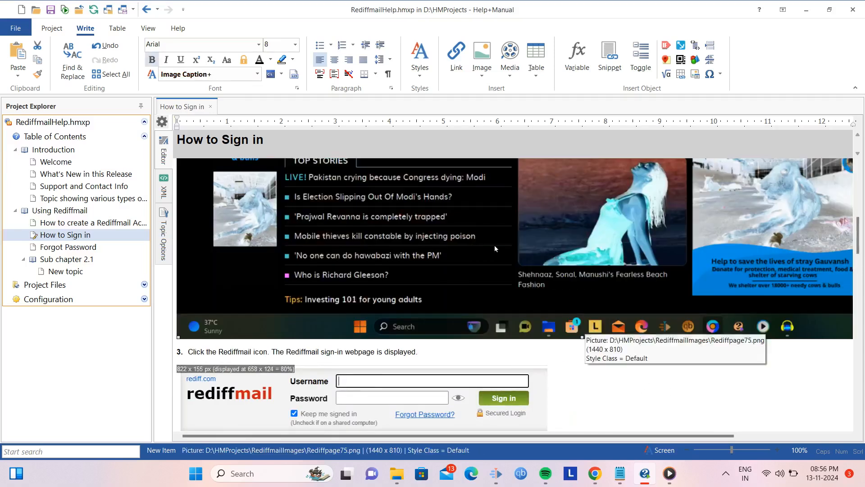
pyautogui.scroll(5, 494, 245)
pyautogui.scroll(3, 494, 248)
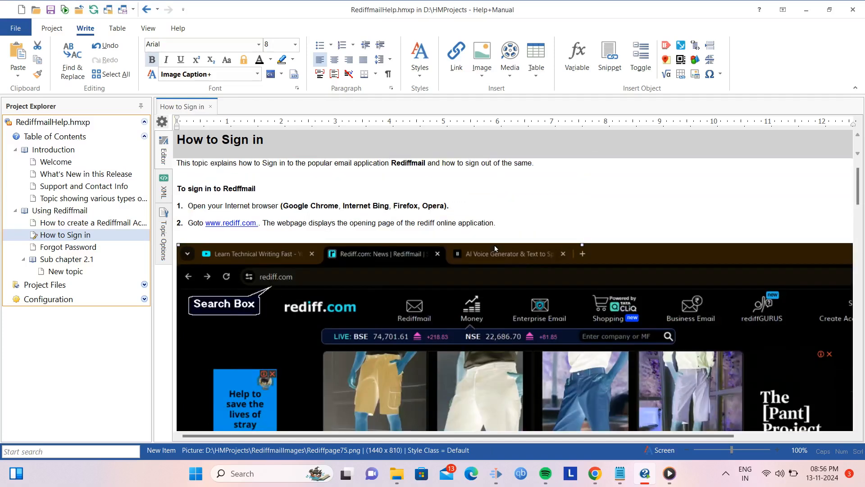
pyautogui.scroll(-9, 494, 270)
pyautogui.scroll(-1, 494, 280)
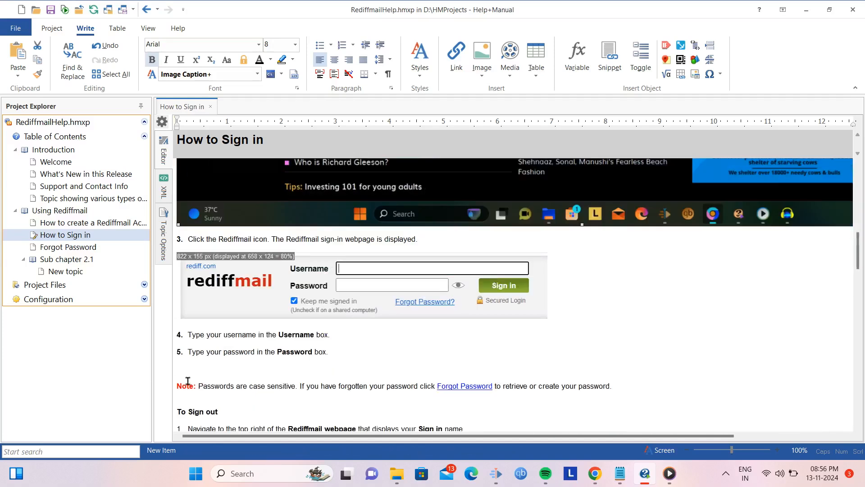
# - Try to indent the sign-in and sign-out screenshots with spaces so they line up with the step text above them
pyautogui.click(250, 296)
pyautogui.click(251, 297)
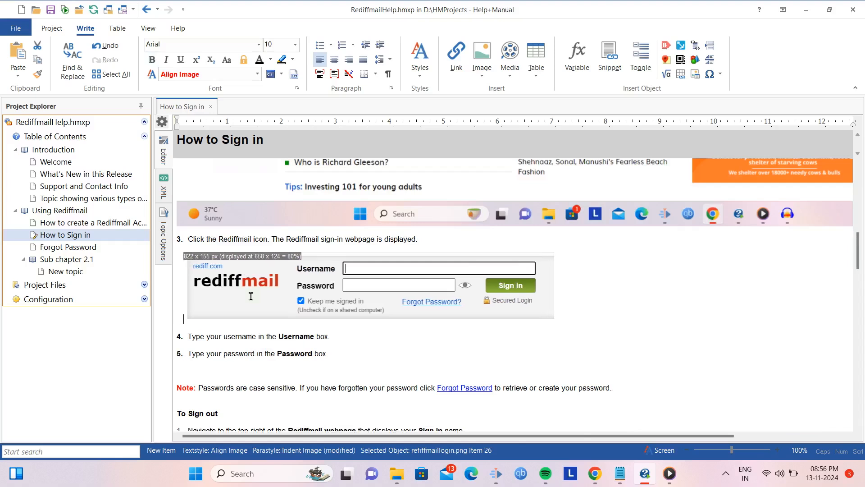
pyautogui.scroll(-3, 251, 296)
pyautogui.click(210, 324)
pyautogui.click(210, 323)
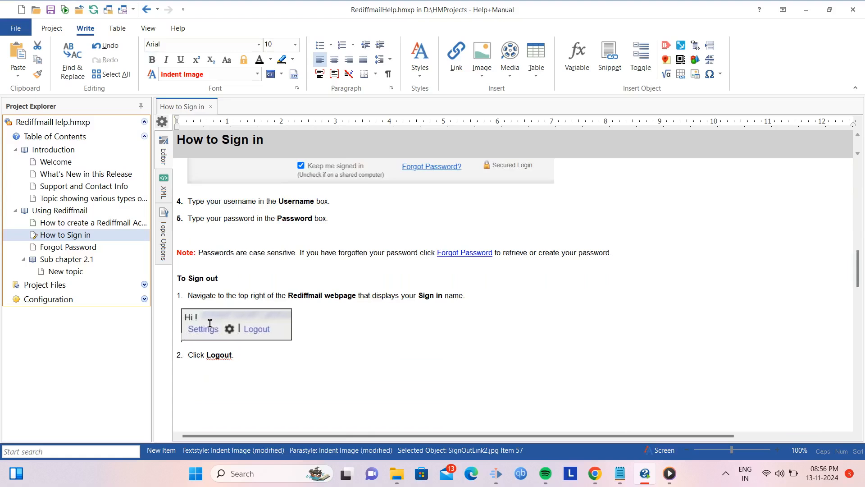
pyautogui.press('BackSpace')
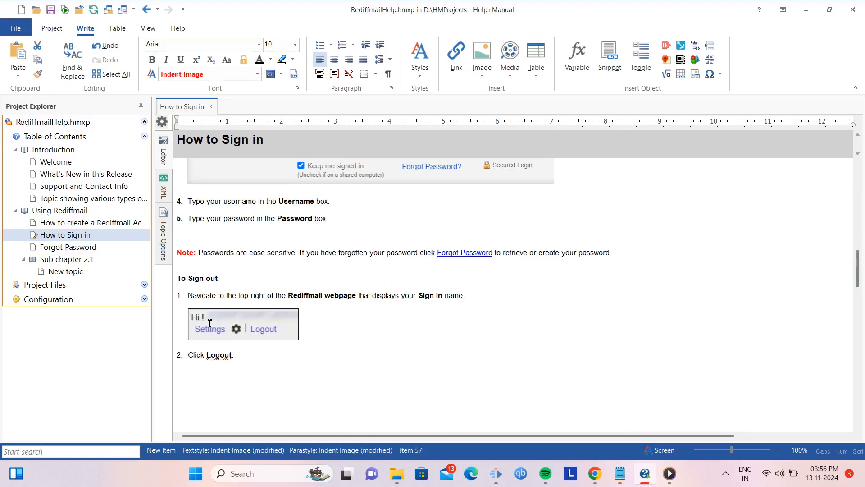
pyautogui.scroll(5, 325, 305)
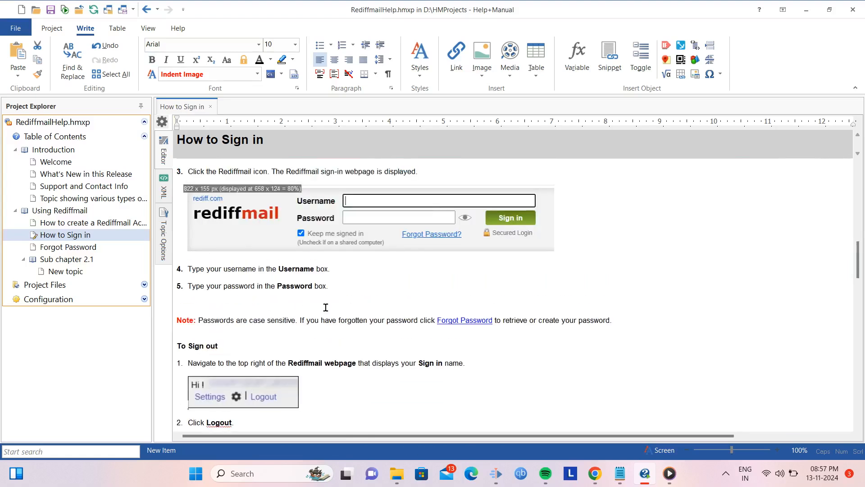
pyautogui.scroll(-5, 328, 307)
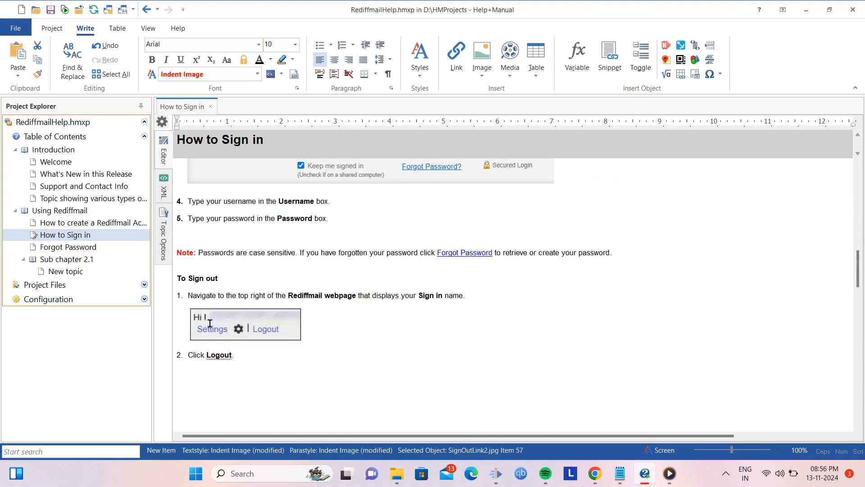
pyautogui.press('BackSpace')
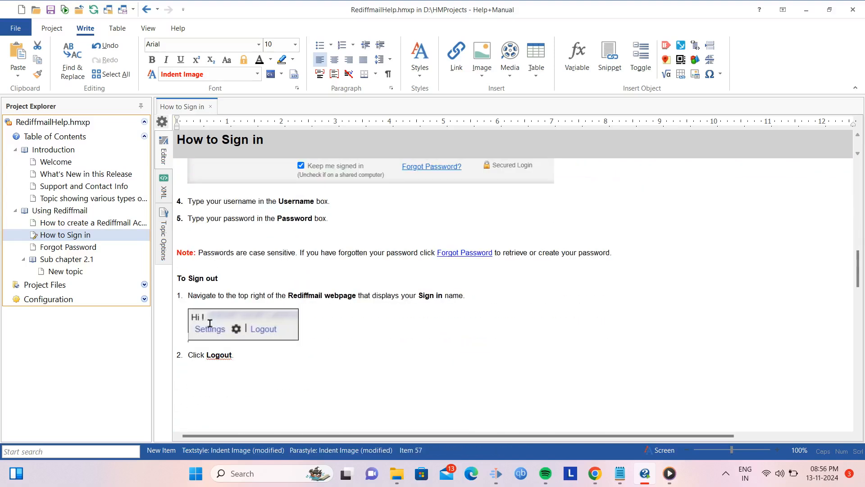
pyautogui.scroll(5, 324, 305)
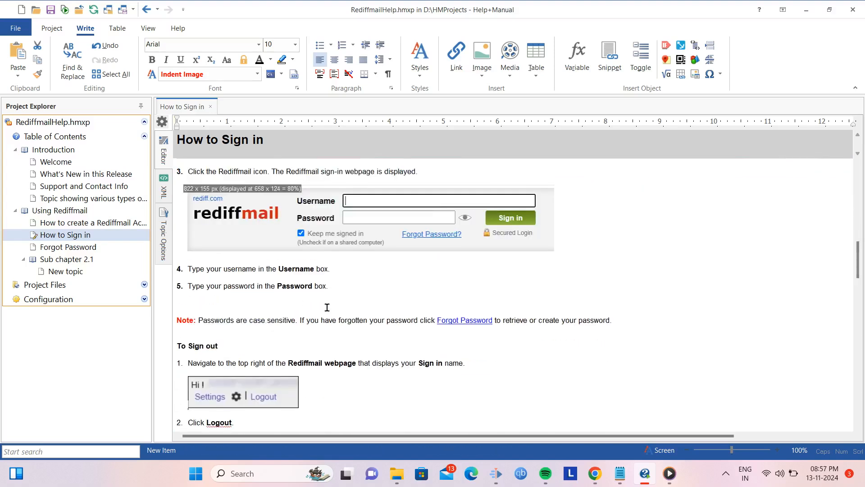
pyautogui.scroll(-4, 285, 325)
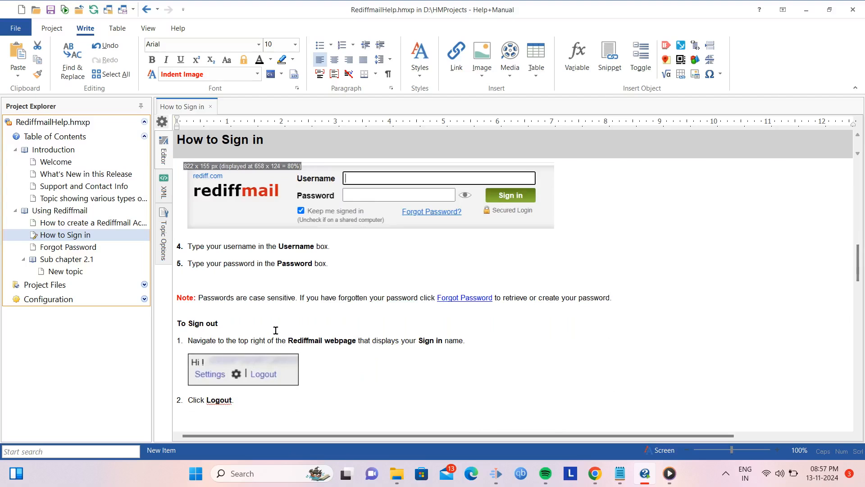
# - Remove the spaces in front of the sign-out and sign-in screenshots, keeping the sign-in screenshot on its own line below step 3
pyautogui.press('BackSpace')
pyautogui.press('BackSpace')
pyautogui.press('BackSpace')
pyautogui.press('BackSpace')
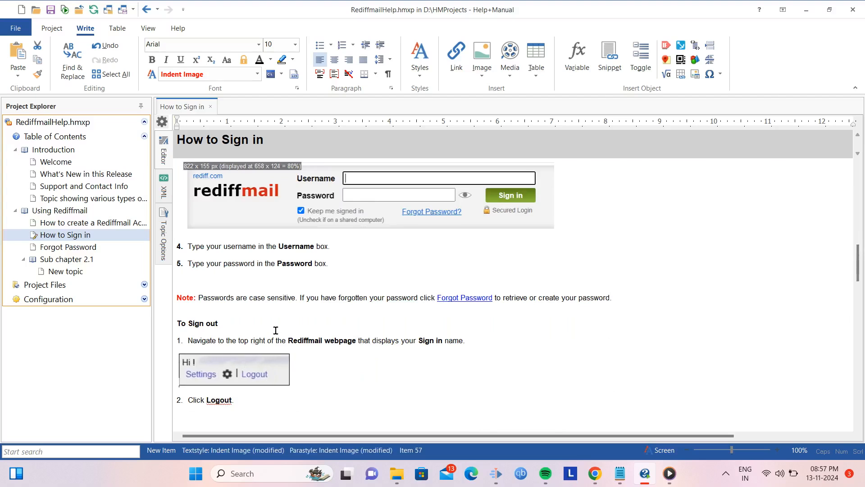
pyautogui.scroll(1, 276, 331)
pyautogui.click(314, 275)
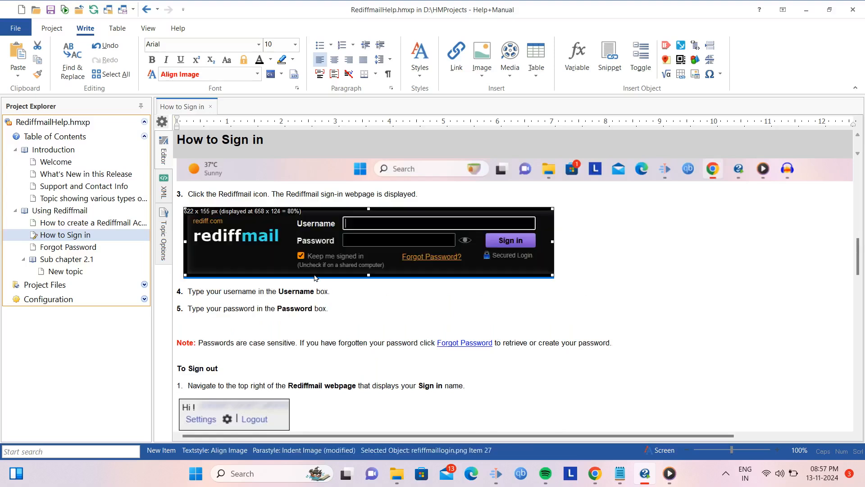
pyautogui.click(314, 274)
pyautogui.press('BackSpace')
pyautogui.press('BackSpace')
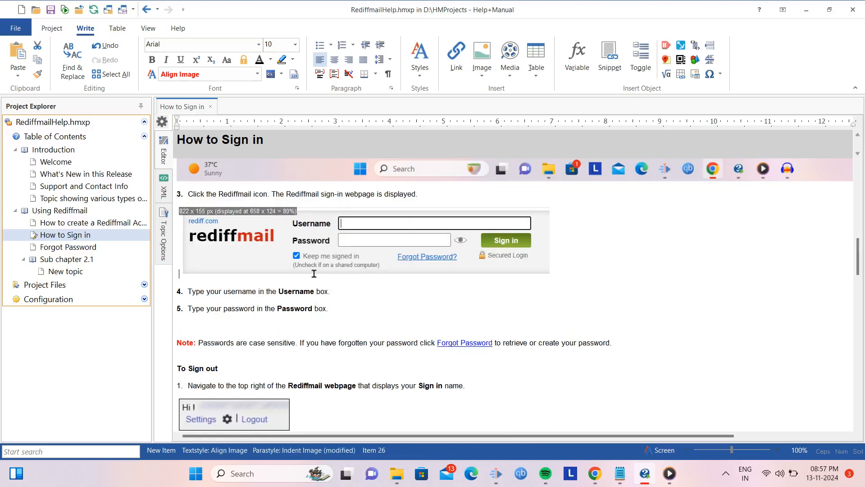
pyautogui.press('BackSpace')
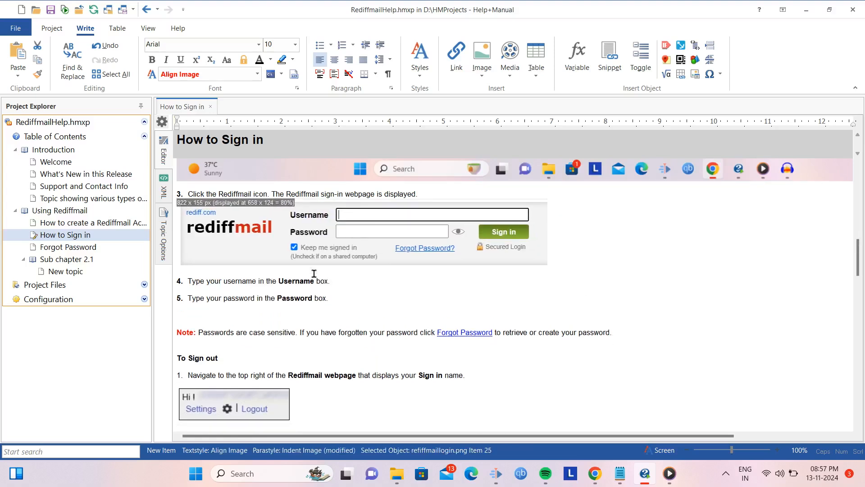
pyautogui.press('Return')
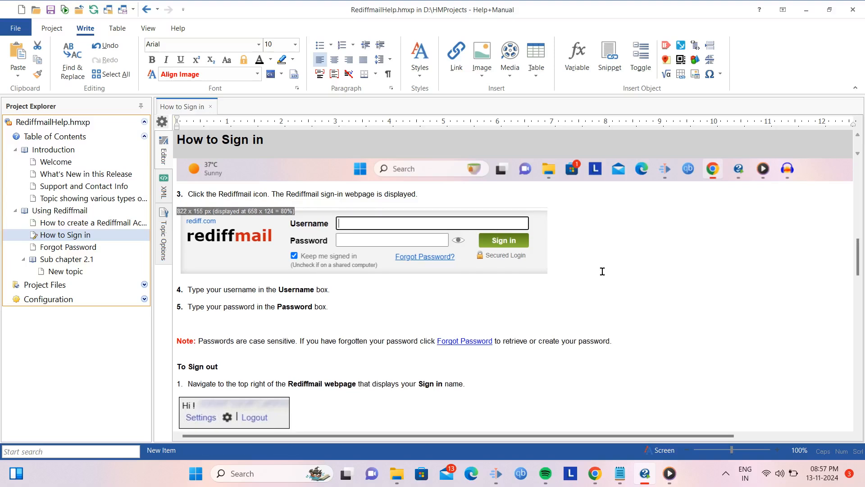
pyautogui.click(559, 253)
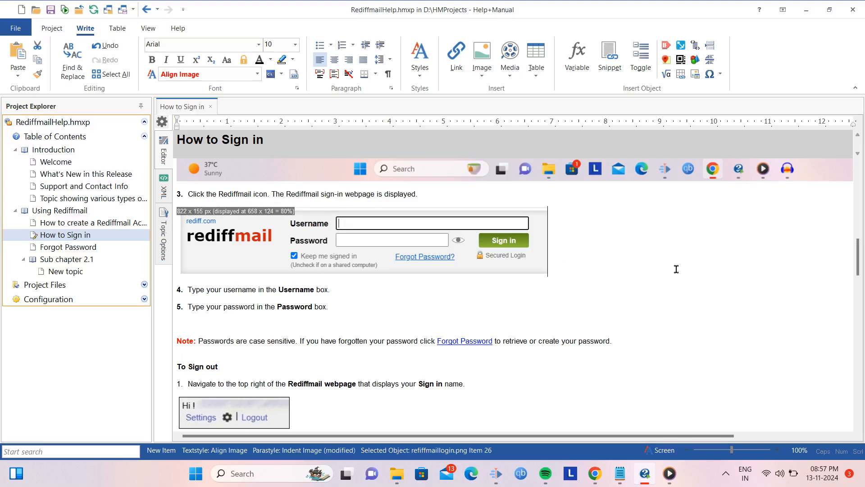
pyautogui.click(179, 255)
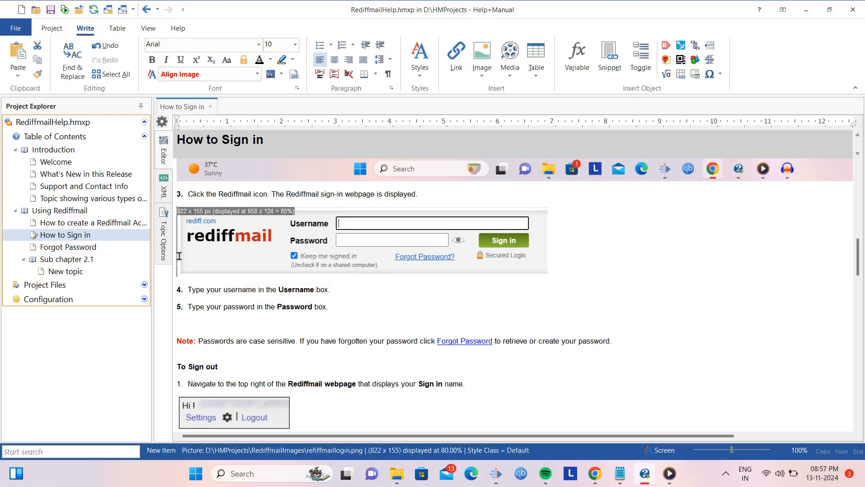
pyautogui.click(179, 255)
pyautogui.click(245, 418)
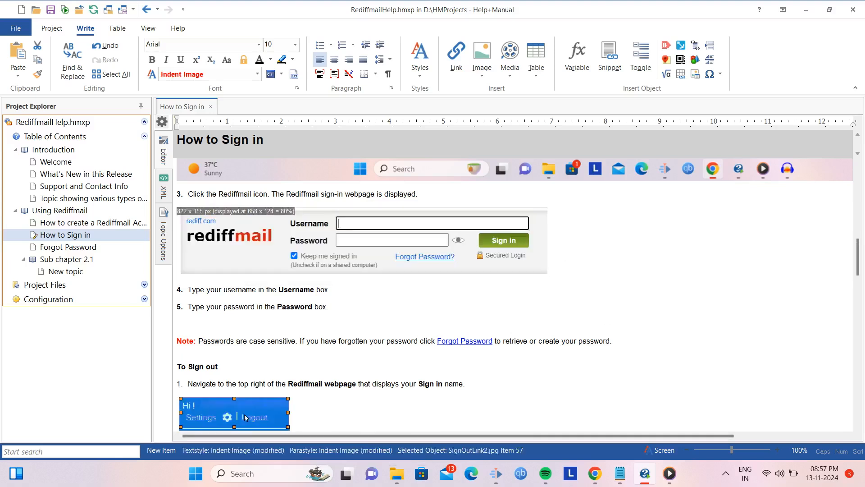
pyautogui.click(202, 244)
pyautogui.click(638, 261)
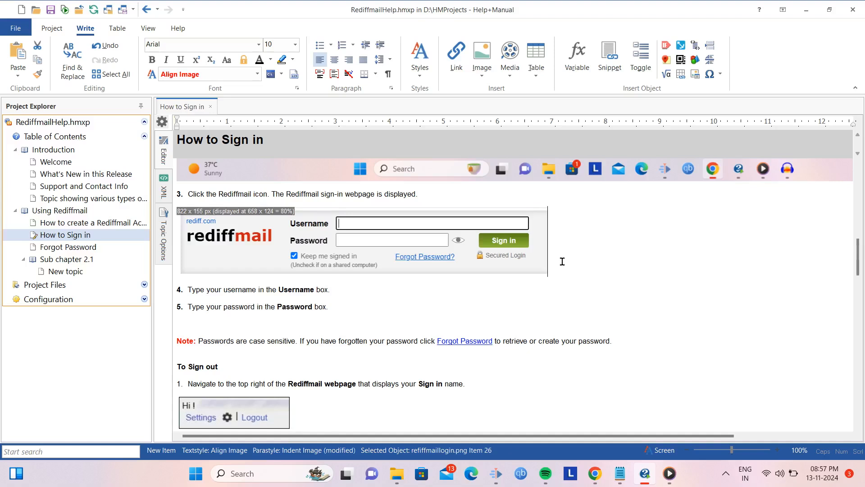
# - Add a new text and paragraph style named Indent Image to the project's styles
pyautogui.click(420, 78)
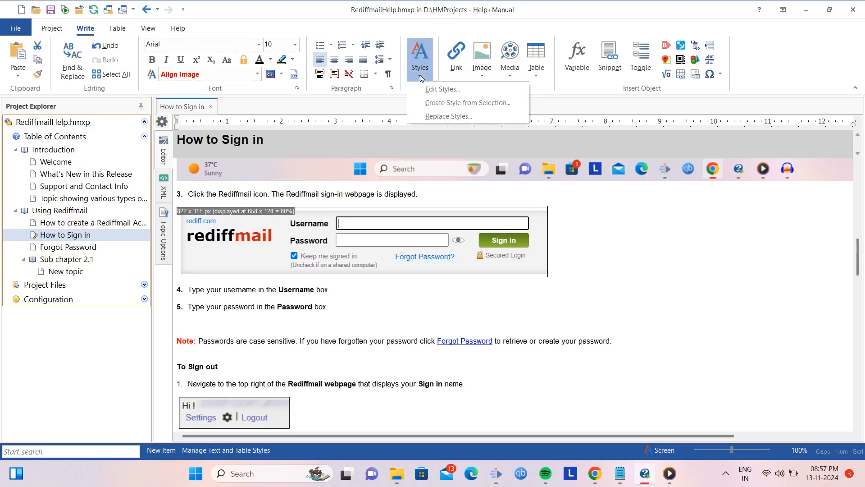
pyautogui.click(448, 91)
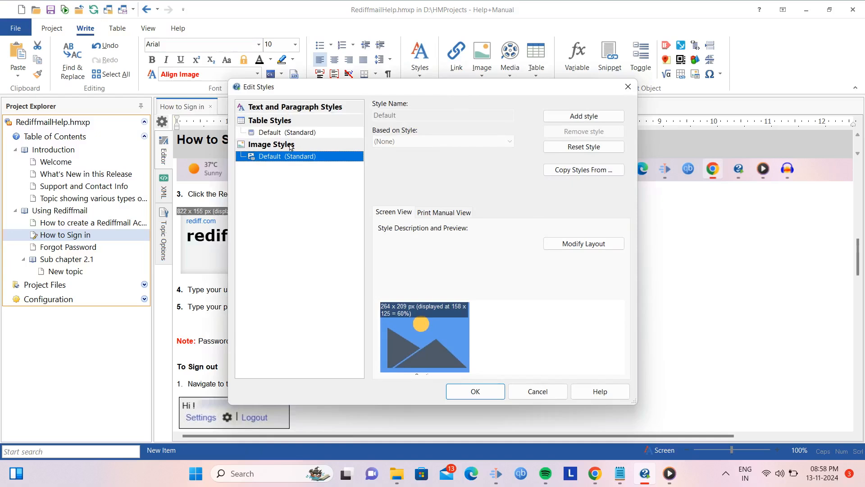
pyautogui.click(284, 109)
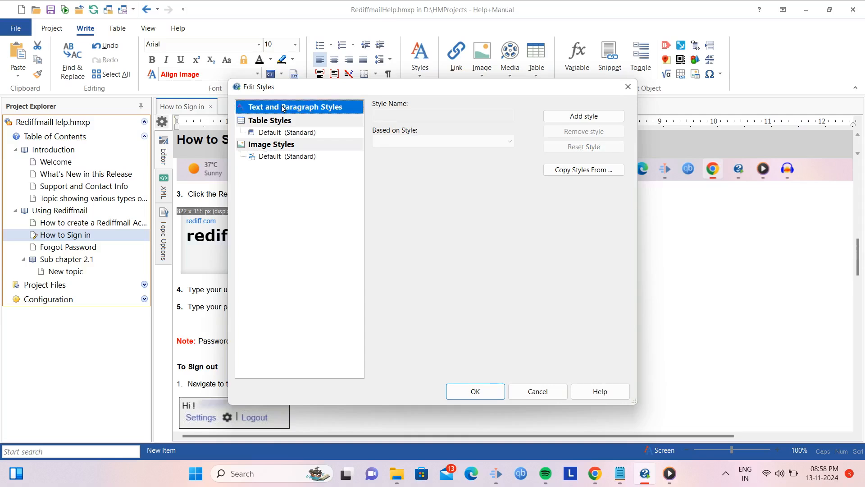
pyautogui.doubleClick(283, 109)
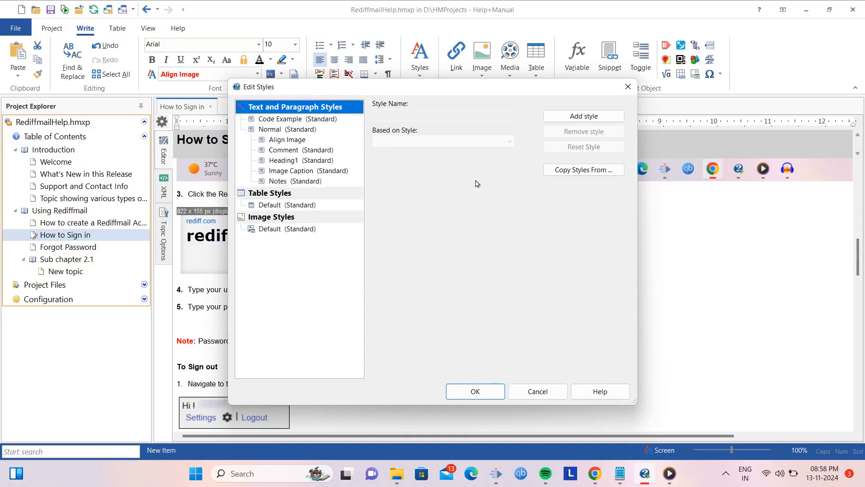
pyautogui.click(586, 116)
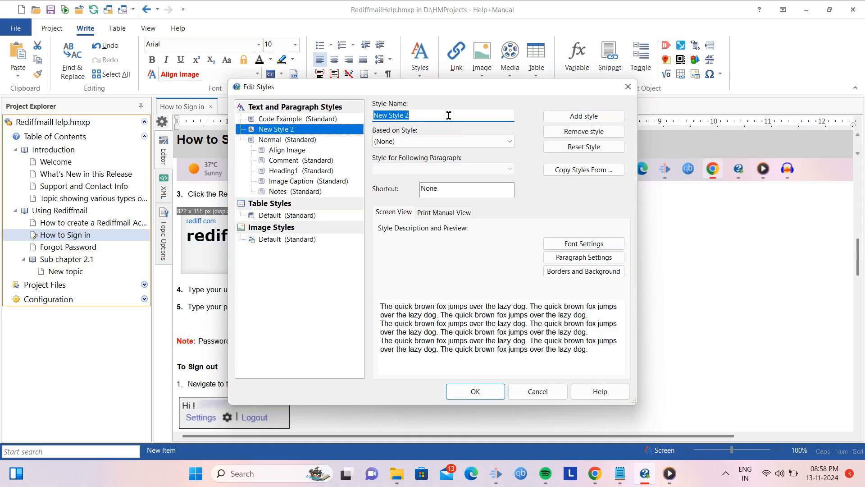
pyautogui.write('Indent Image')
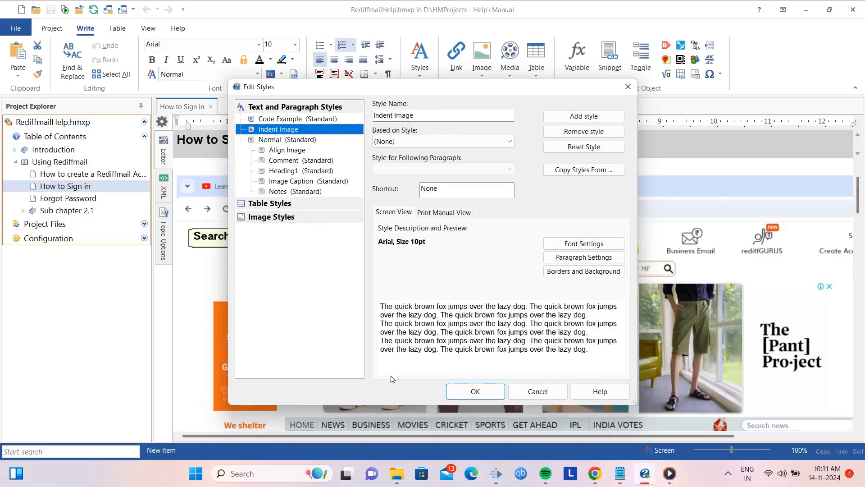
# - Base the Indent Image style on Normal, give it a left paragraph indentation of 15 points, and save the style changes
pyautogui.click(510, 142)
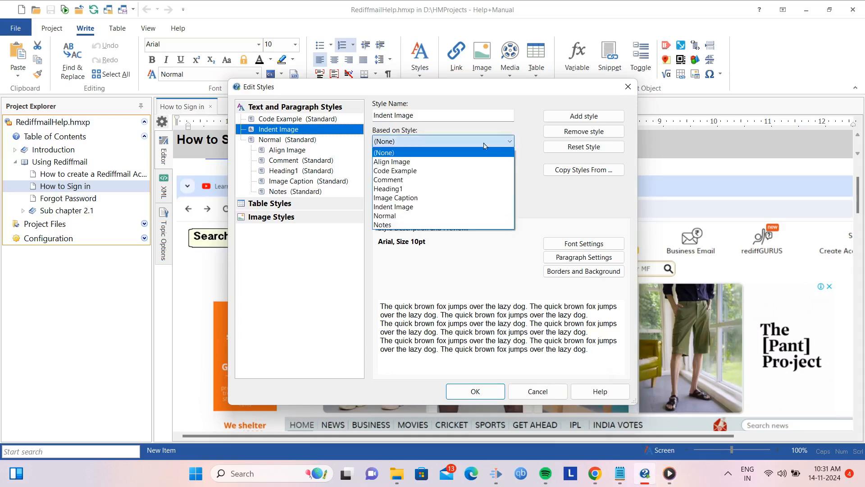
pyautogui.click(407, 216)
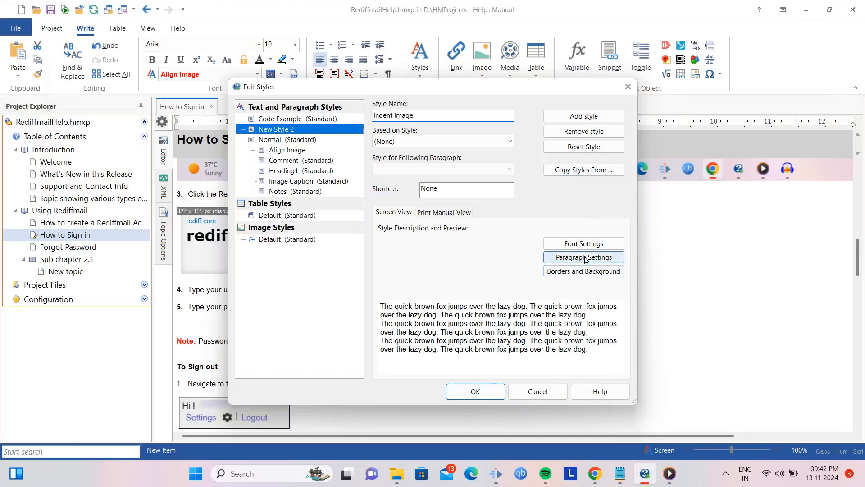
pyautogui.click(585, 258)
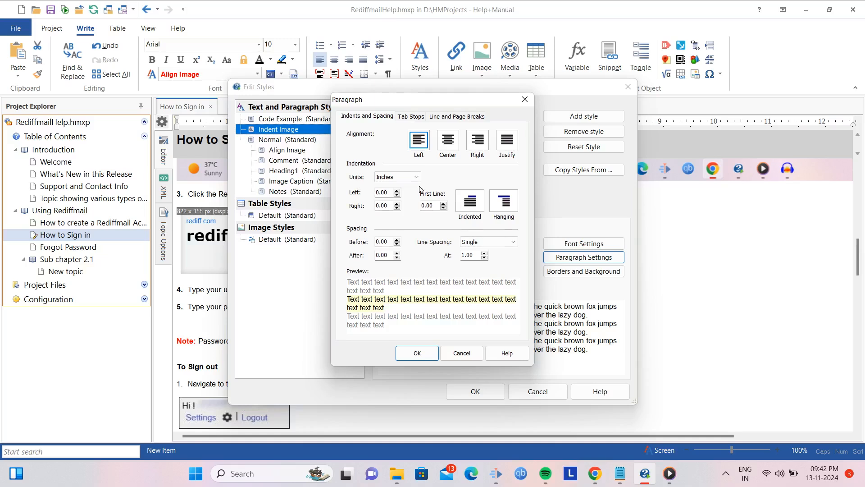
pyautogui.click(397, 192)
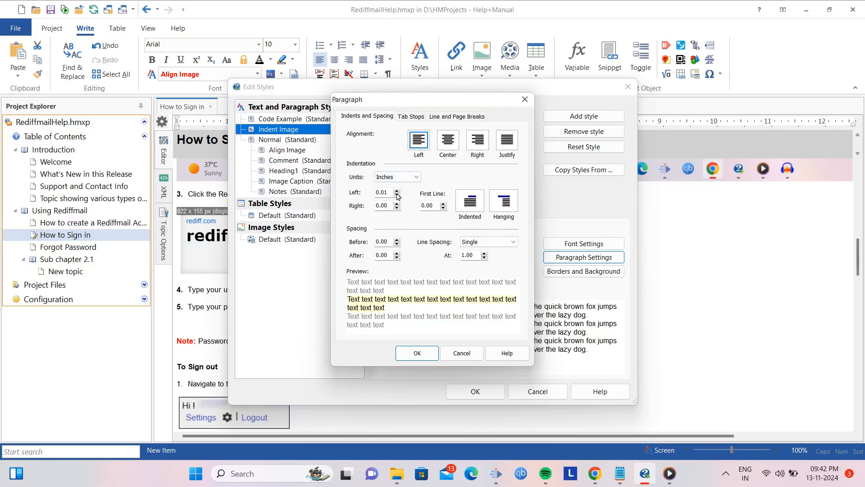
pyautogui.click(397, 195)
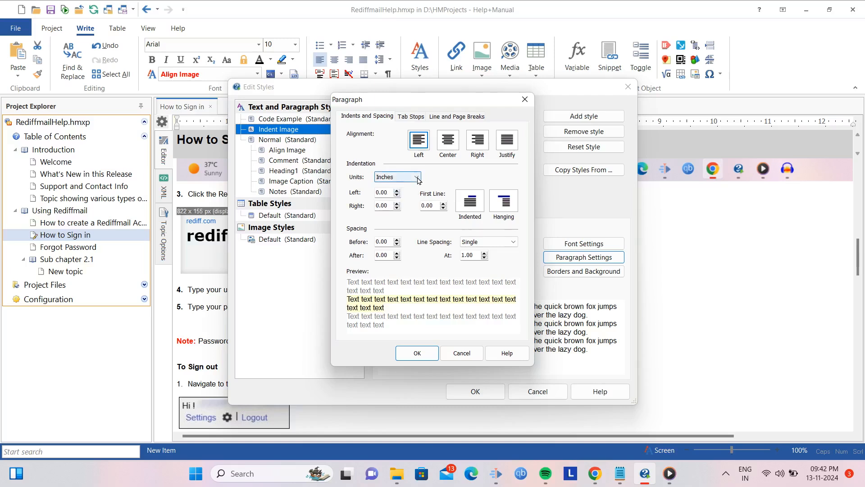
pyautogui.click(417, 178)
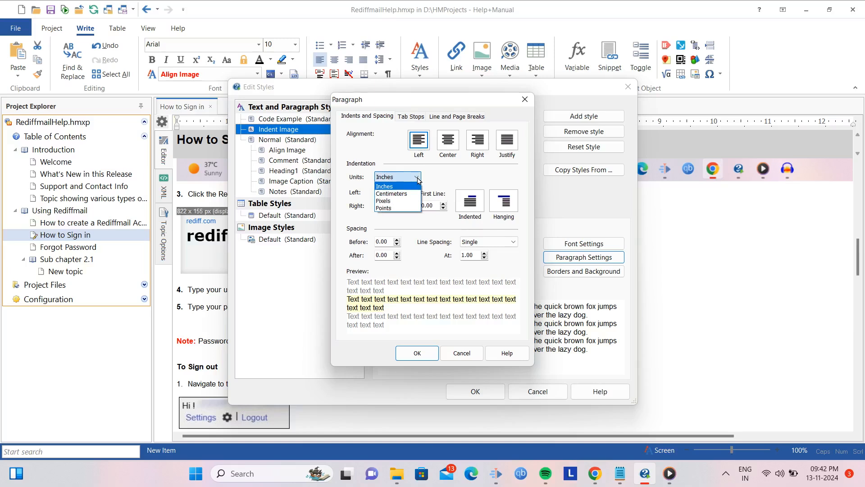
pyautogui.click(399, 208)
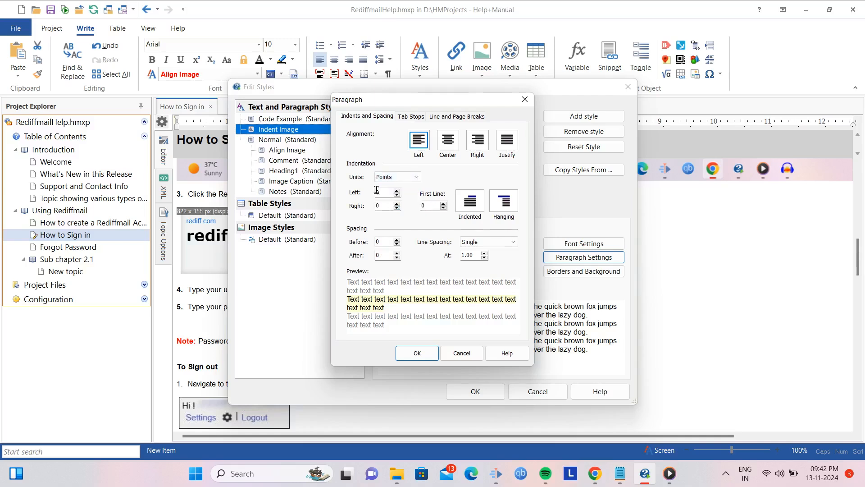
pyautogui.click(386, 193)
pyautogui.write('15')
pyautogui.click(416, 355)
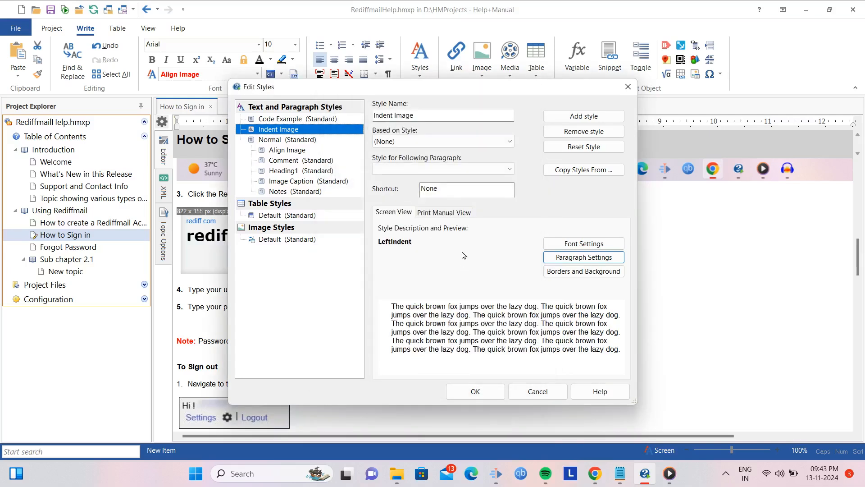
pyautogui.click(476, 392)
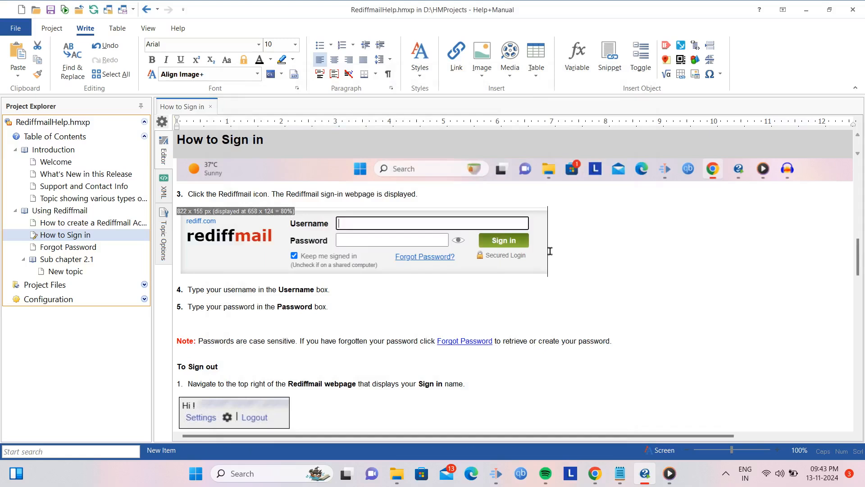
# - Apply the Indent Image style to the sign-in screenshot below step 3
pyautogui.click(257, 75)
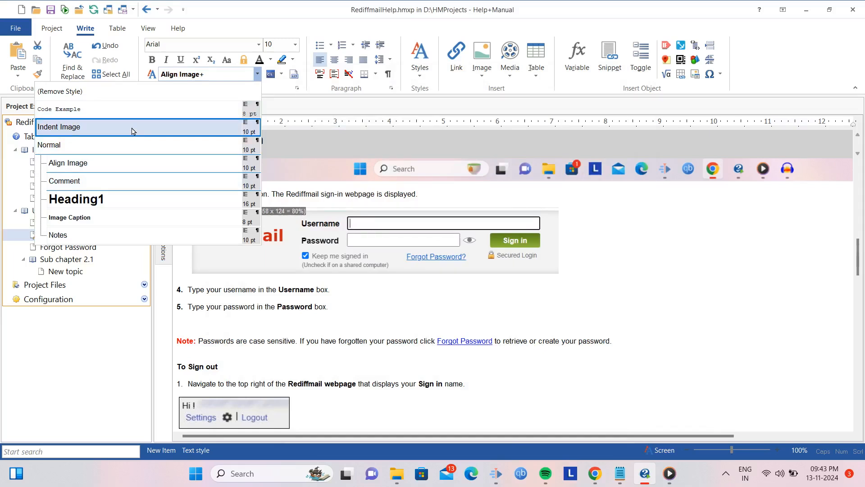
pyautogui.press('Escape')
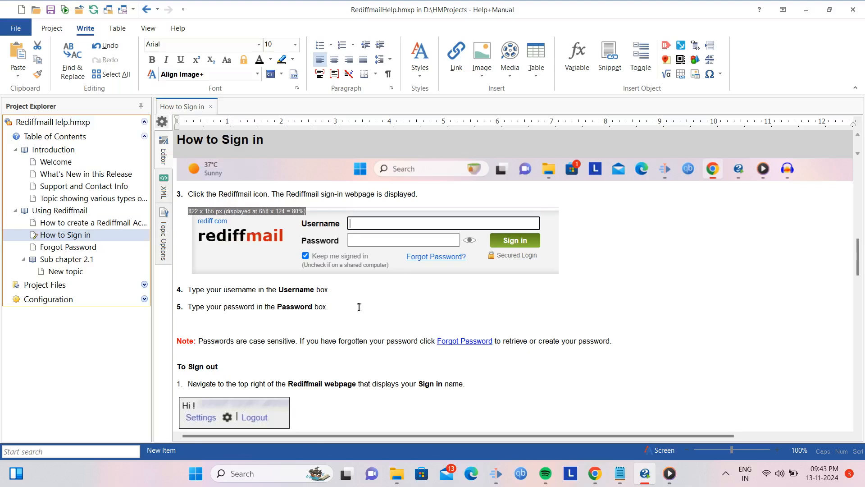
pyautogui.click(230, 256)
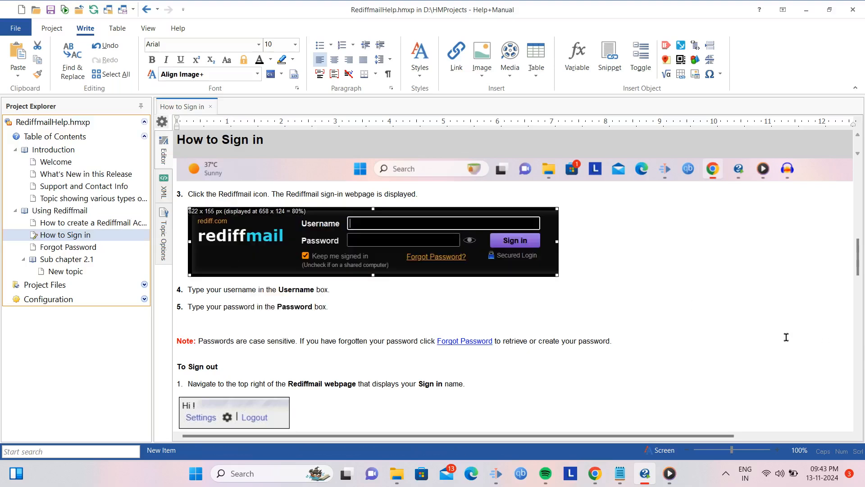
# - Apply the Indent Image style to the sign-out screenshot below step 1 of the To Sign out section
pyautogui.scroll(-1, 650, 308)
pyautogui.click(242, 395)
pyautogui.click(305, 385)
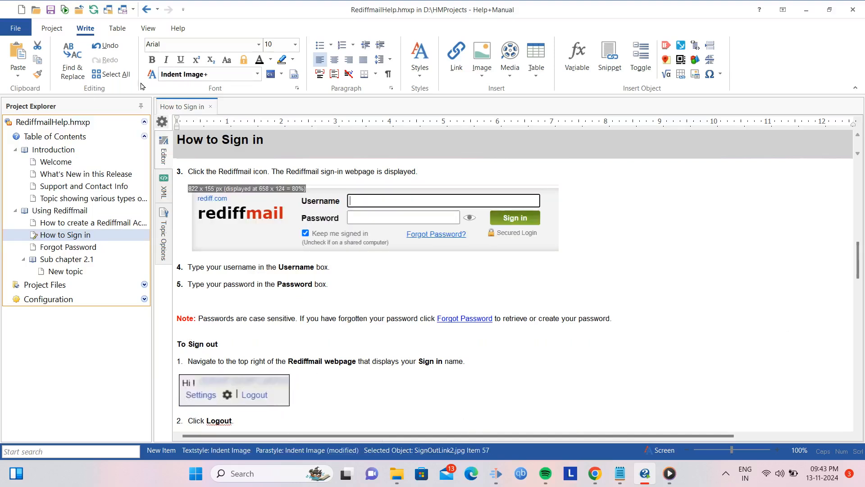
pyautogui.click(257, 75)
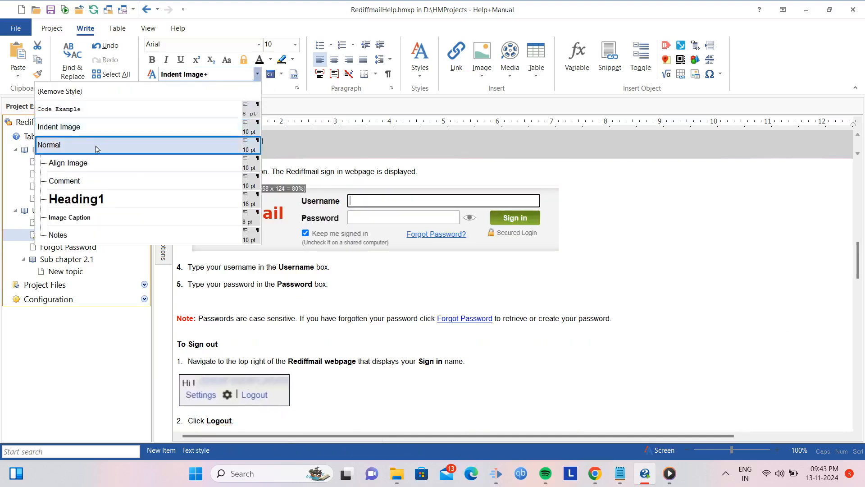
pyautogui.click(96, 127)
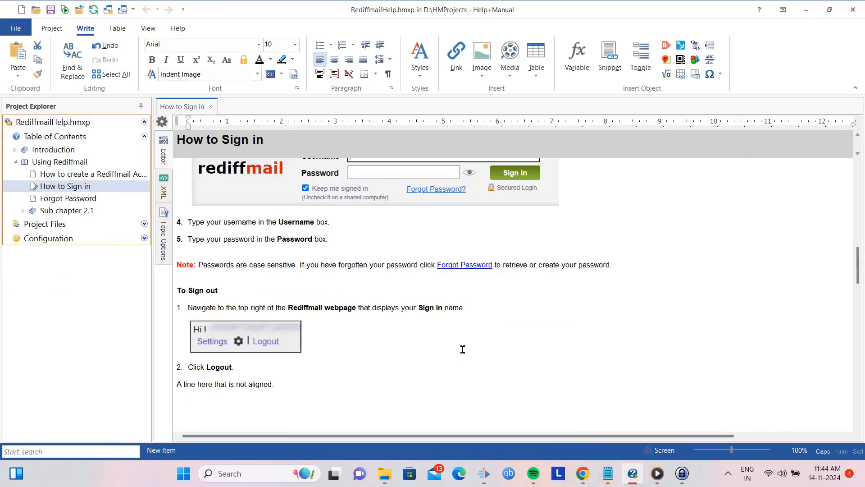
# - Start a new paragraph directly below the sign-out screenshot
pyautogui.scroll(1, 460, 352)
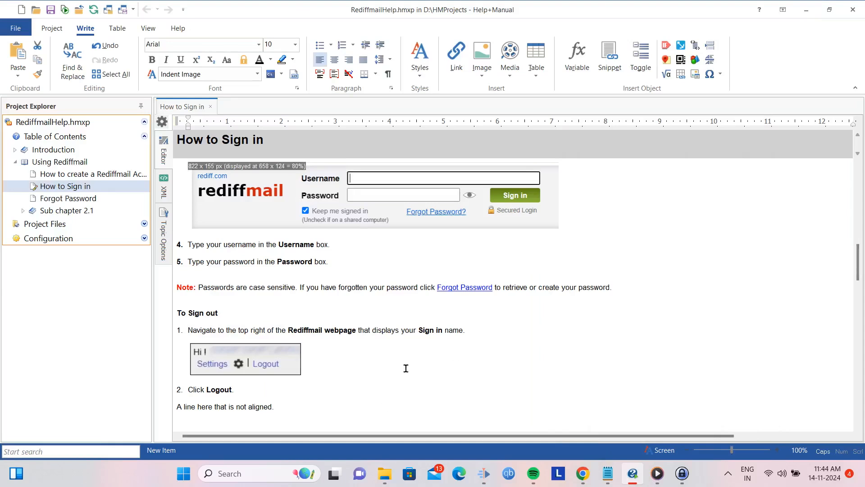
pyautogui.scroll(1, 571, 247)
pyautogui.click(570, 218)
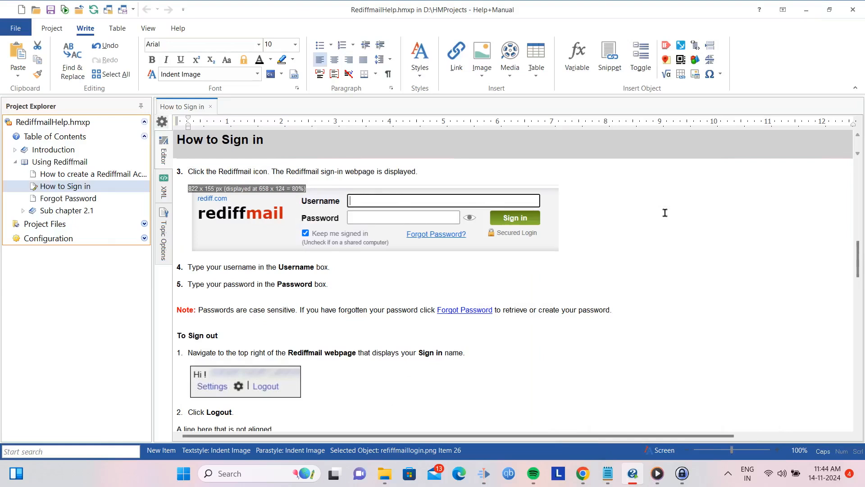
pyautogui.click(310, 379)
pyautogui.press('Return')
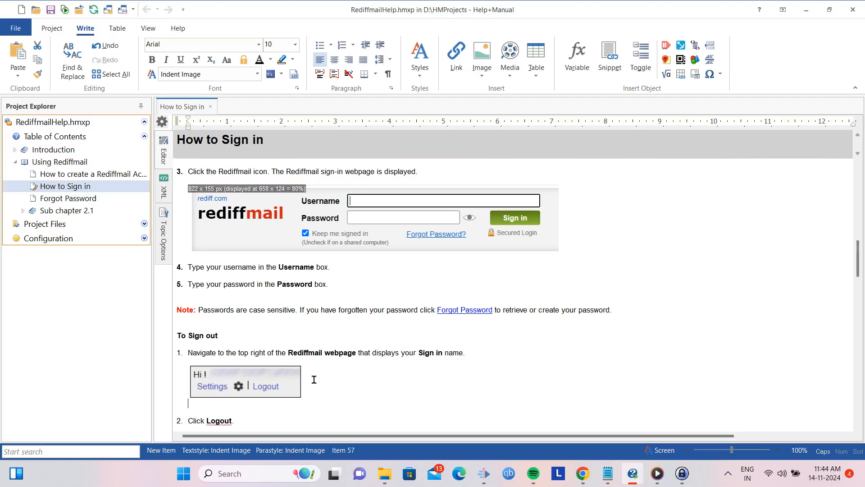
pyautogui.press('Return')
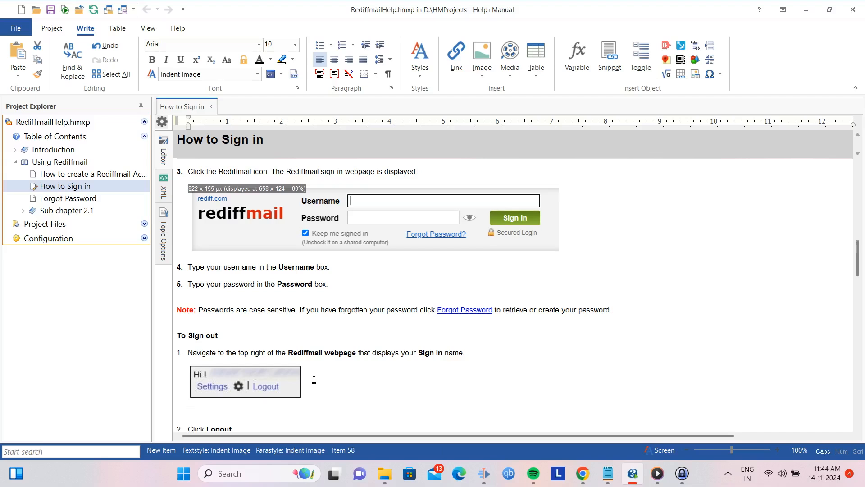
# - Enter the text "This line is left aligned automatically." below the sign-out screenshot, correcting any misspellings
pyautogui.moveTo(608, 476)
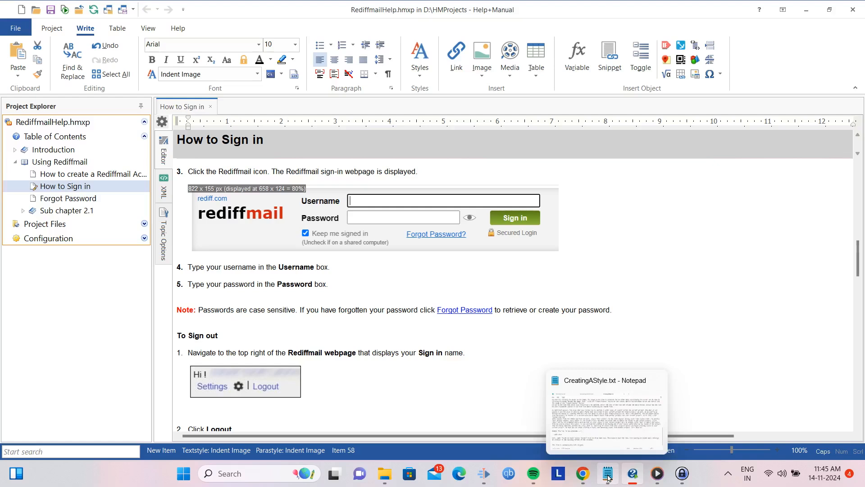
pyautogui.write('THIS')
pyautogui.press('BackSpace')
pyautogui.press('BackSpace')
pyautogui.press('BackSpace')
pyautogui.press('capslock')
pyautogui.write('his line')
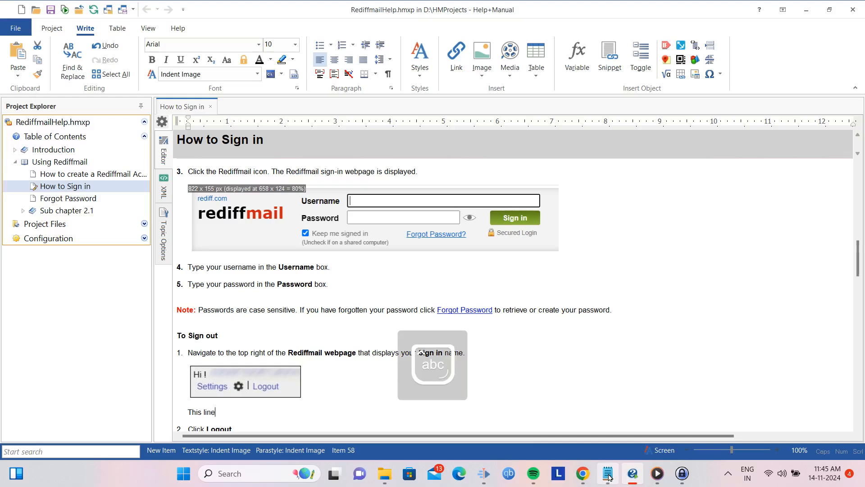
pyautogui.write(' is left laig')
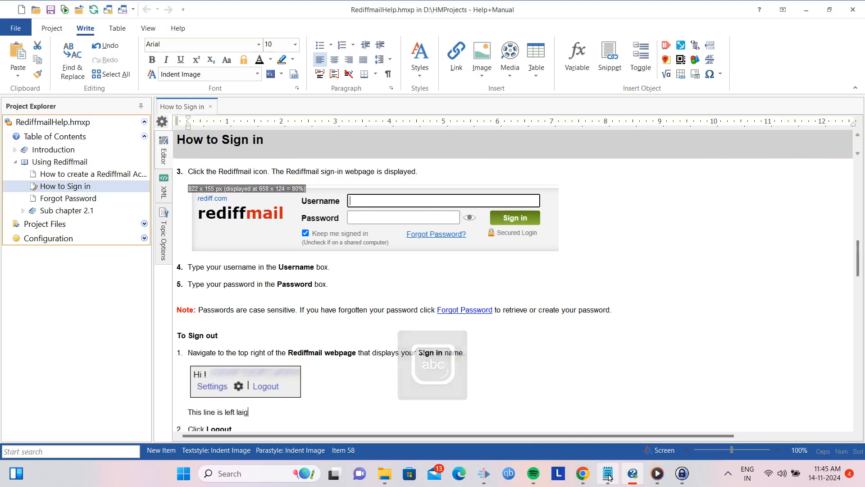
pyautogui.press('BackSpace')
pyautogui.press('BackSpace')
pyautogui.press('BackSpace')
pyautogui.press('BackSpace')
pyautogui.write('aligned authomatic')
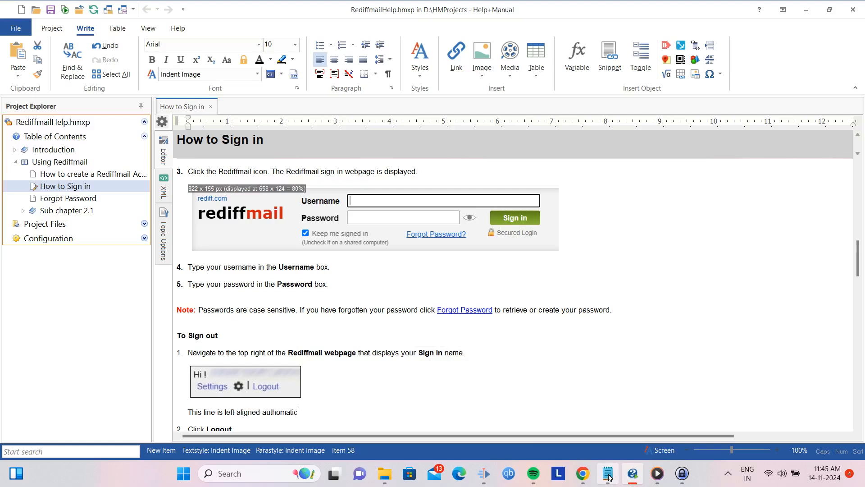
pyautogui.write('ally.')
pyautogui.click(276, 412)
pyautogui.press('BackSpace')
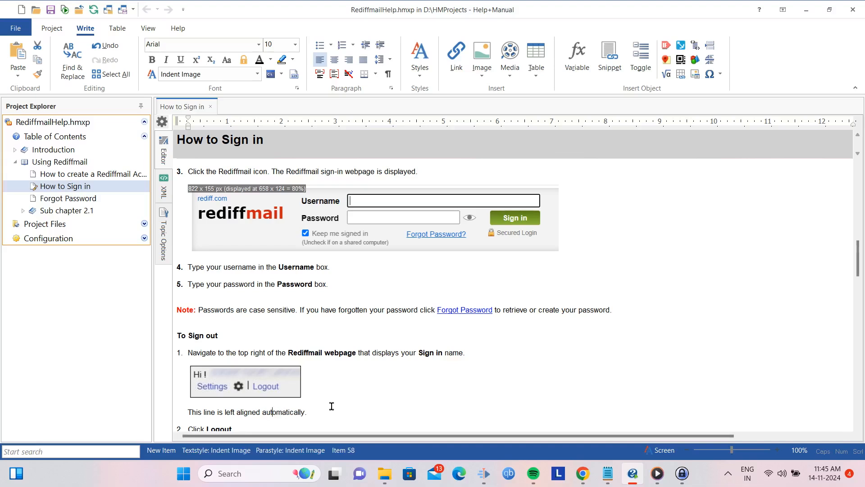
# - Check the style and alignment of the last line below the Click Logout step, including the list of available styles
pyautogui.scroll(-2, 366, 367)
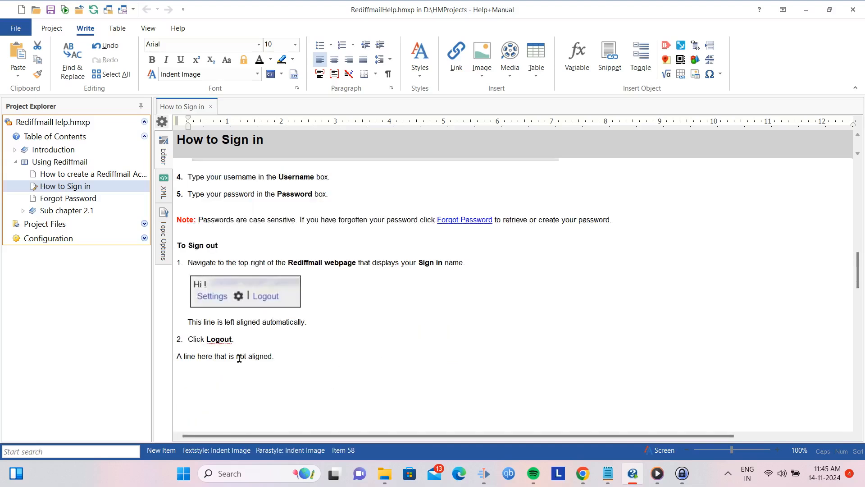
pyautogui.moveTo(289, 355); pyautogui.dragTo(177, 356)
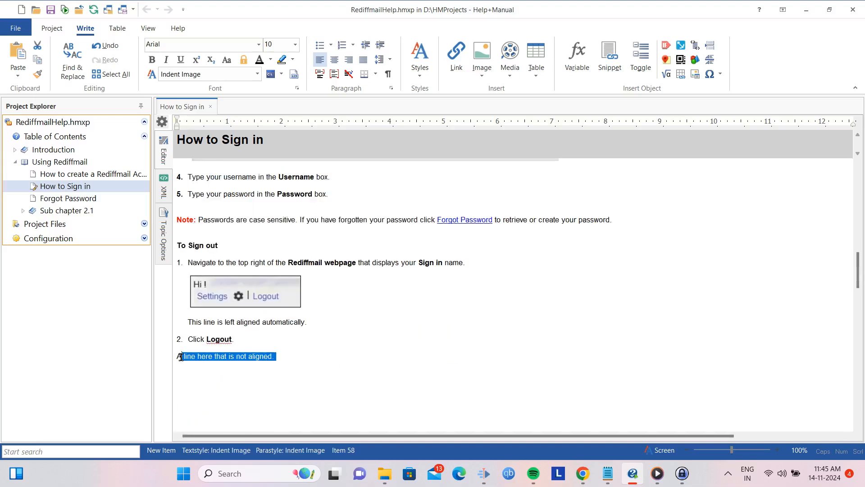
pyautogui.click(417, 339)
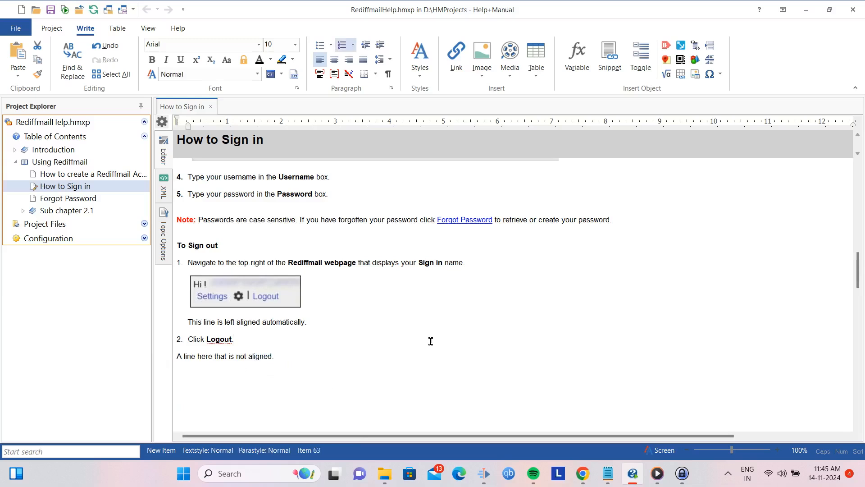
pyautogui.click(286, 355)
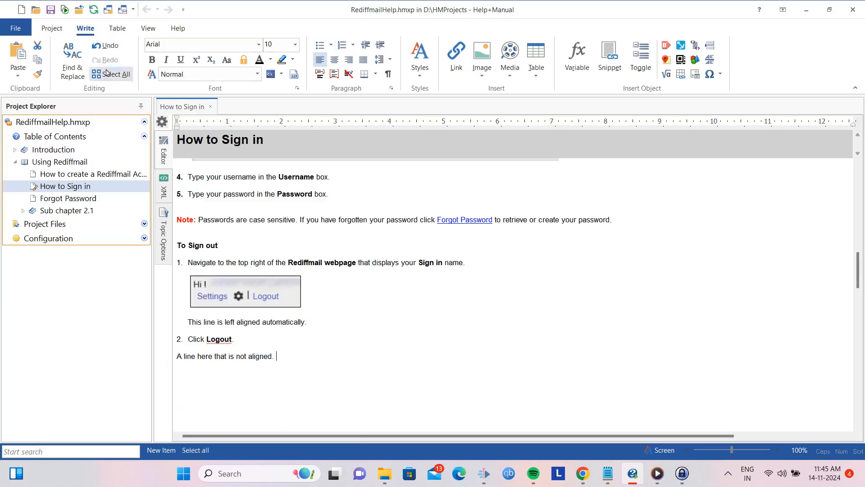
pyautogui.click(257, 74)
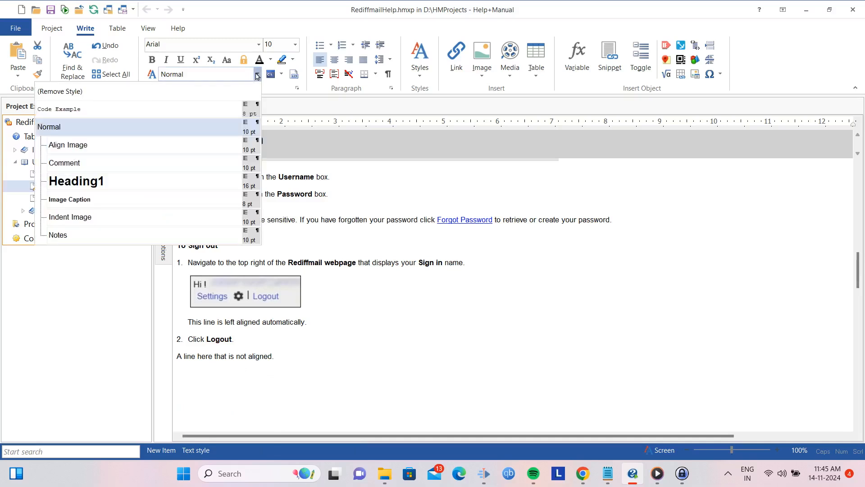
pyautogui.click(436, 317)
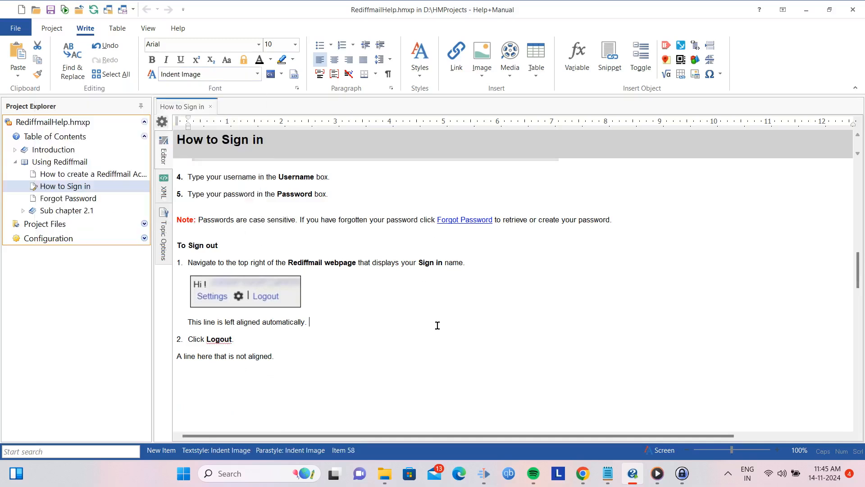
# - Review how the screenshots and the line below the sign-out screenshot are aligned with the numbered step text
pyautogui.click(266, 295)
pyautogui.click(276, 322)
pyautogui.scroll(1, 453, 319)
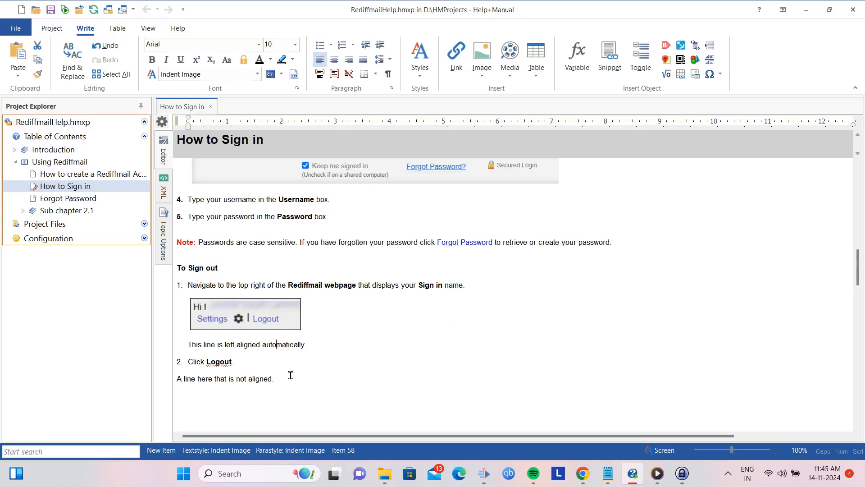
pyautogui.click(40, 76)
pyautogui.click(40, 76)
pyautogui.scroll(-2, 409, 326)
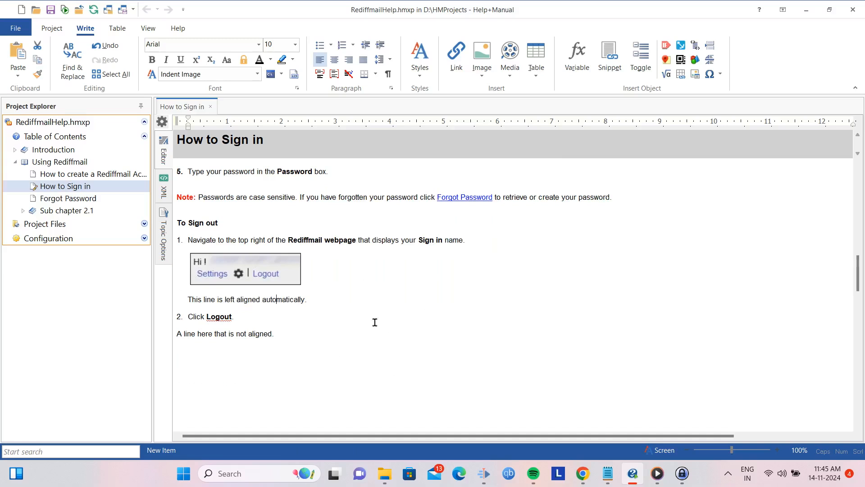
pyautogui.click(282, 271)
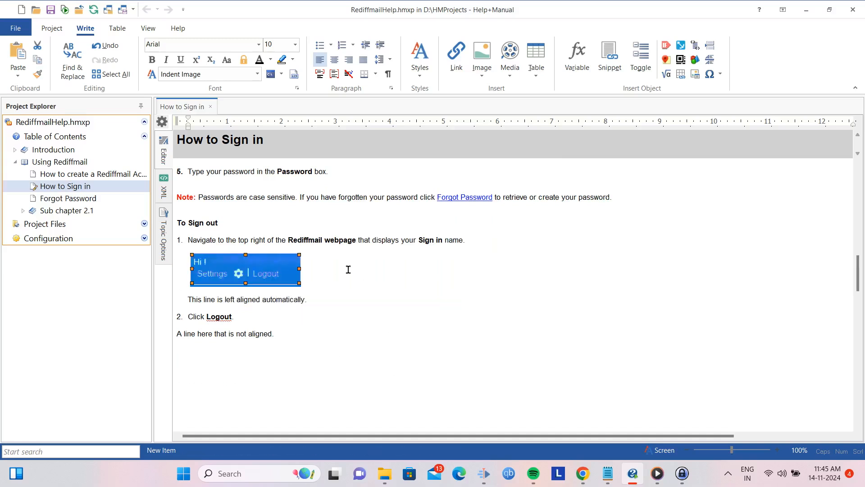
pyautogui.click(325, 299)
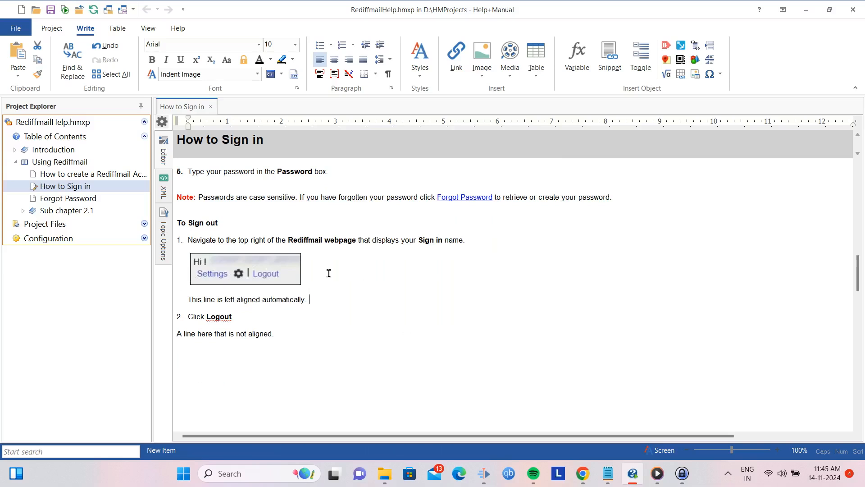
pyautogui.scroll(1, 393, 279)
pyautogui.scroll(3, 393, 279)
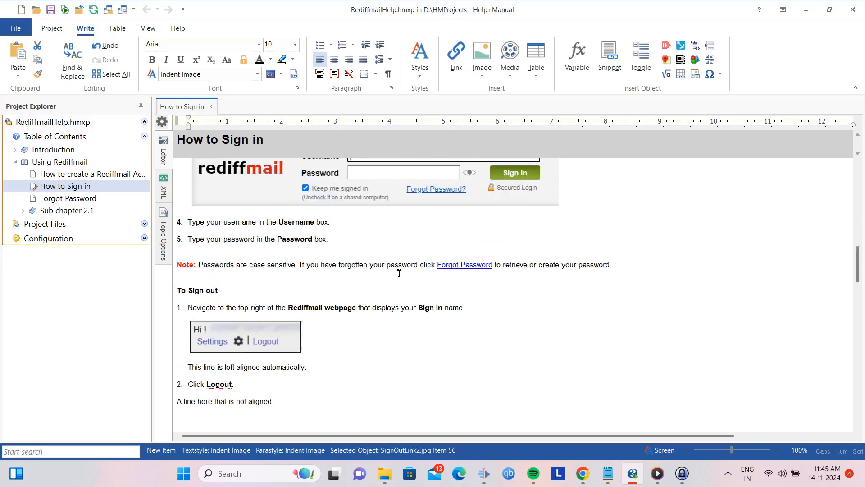
# - Copy the formatting of the sign-out screenshot's paragraph to the last line below the Click Logout step with the Format Painter
pyautogui.scroll(-1, 404, 309)
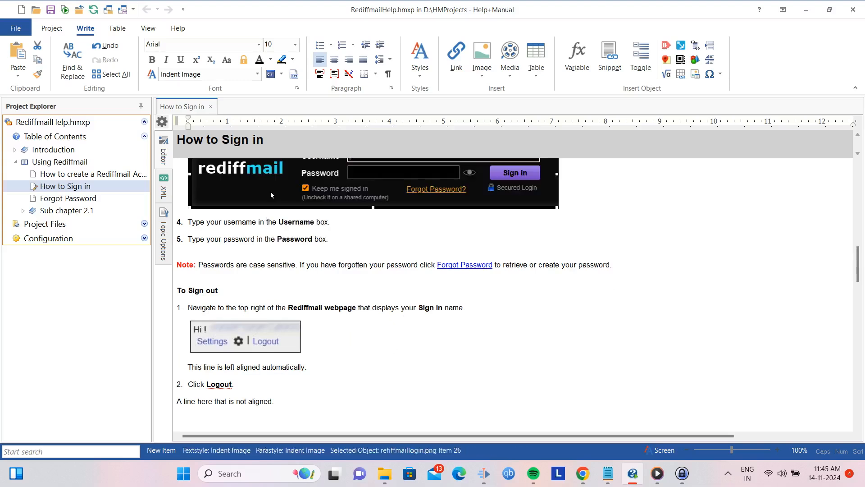
pyautogui.scroll(1, 271, 191)
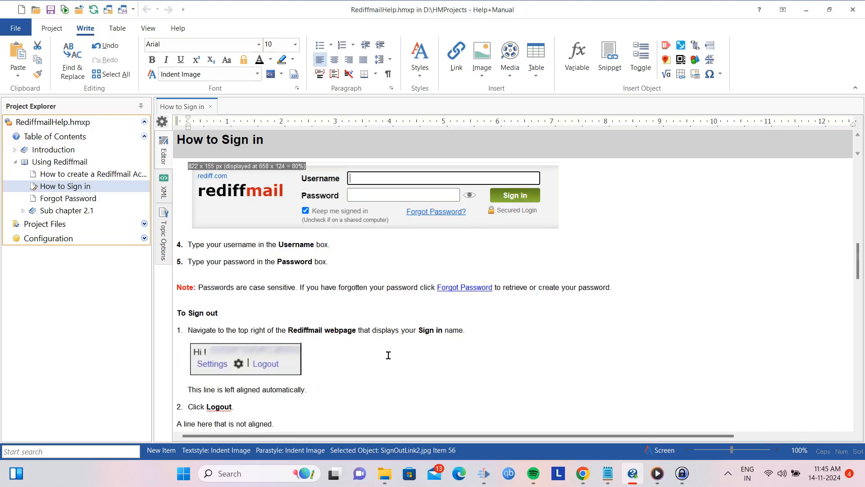
pyautogui.click(245, 362)
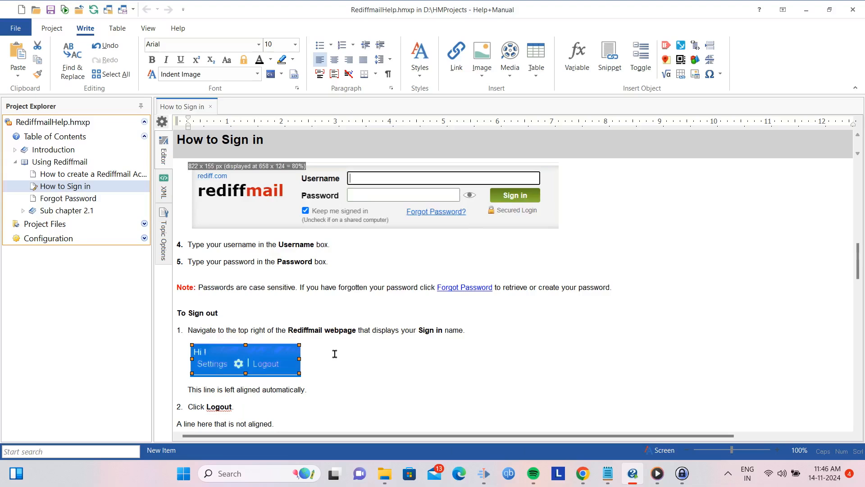
pyautogui.click(318, 361)
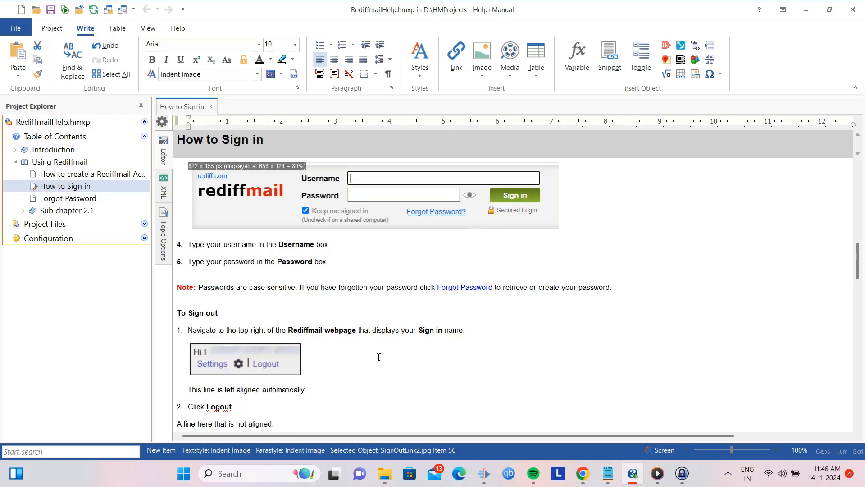
pyautogui.scroll(-1, 394, 352)
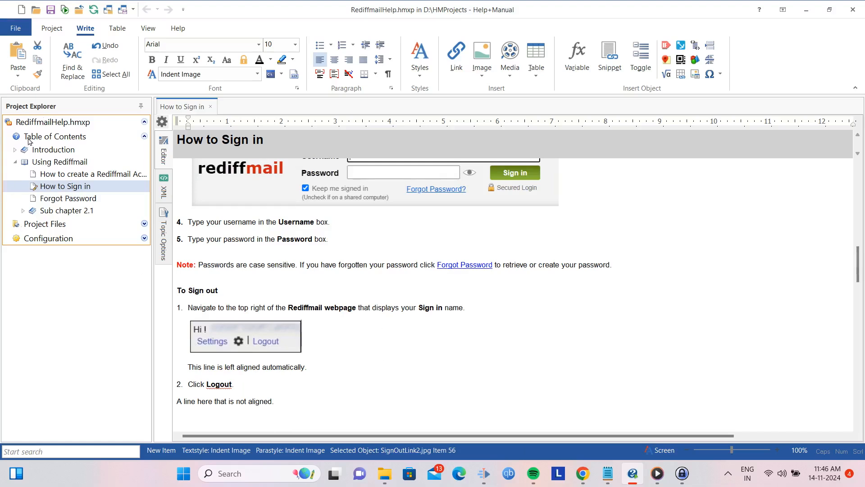
pyautogui.click(37, 75)
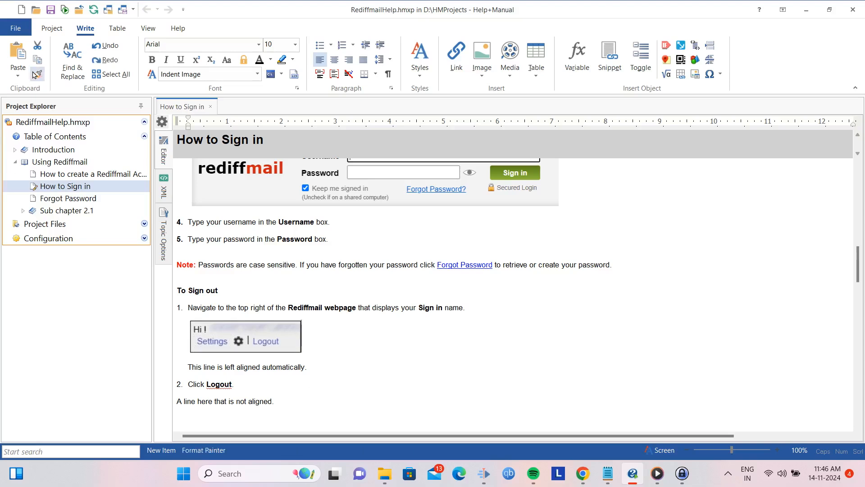
pyautogui.click(36, 74)
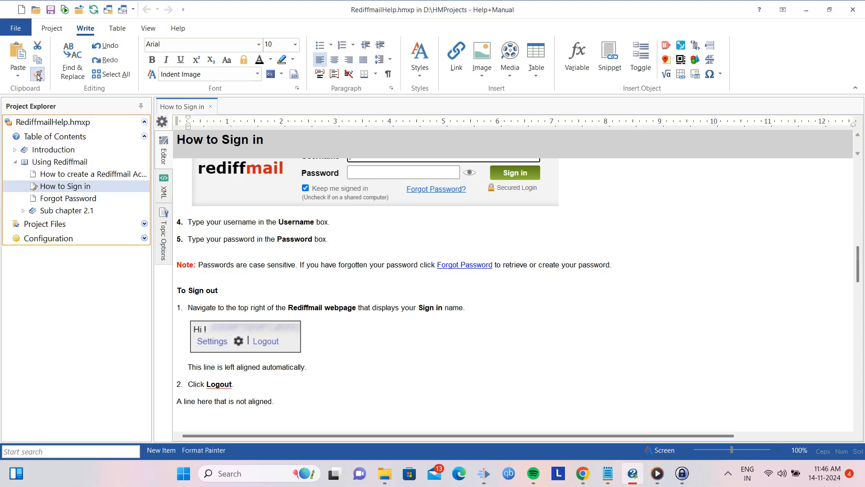
pyautogui.click(284, 400)
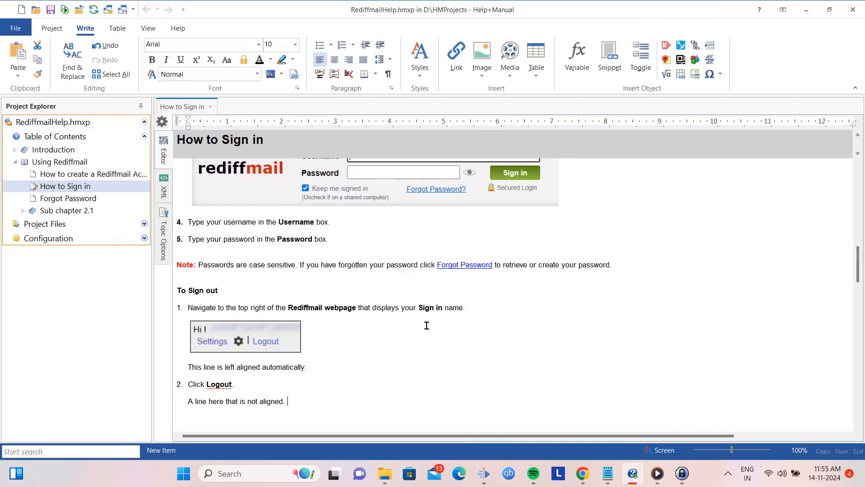
pyautogui.scroll(8, 426, 326)
pyautogui.scroll(-4, 390, 271)
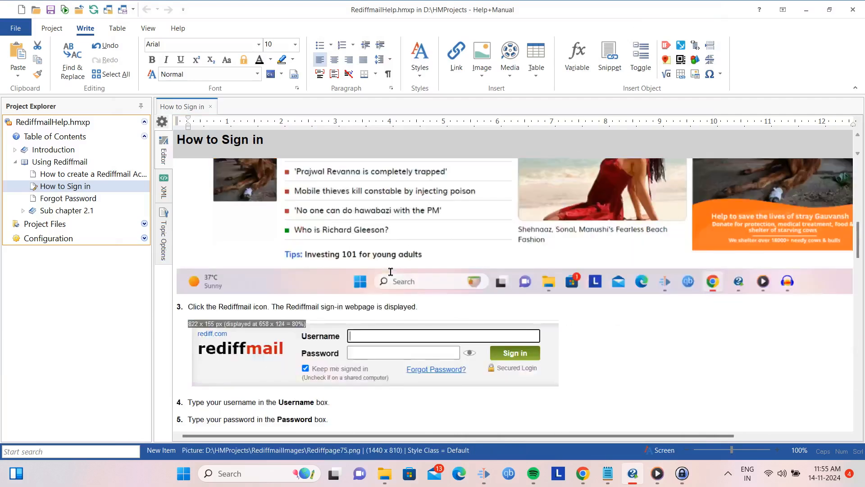
pyautogui.scroll(-9, 390, 272)
pyautogui.scroll(1, 446, 290)
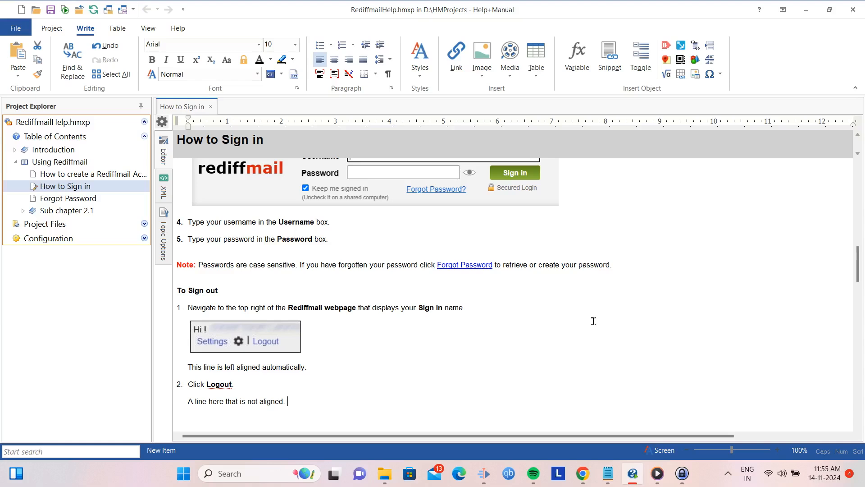
# - Open the style editor, start copying styles from another project, and browse to the HMProjects folder on drive D
pyautogui.click(419, 77)
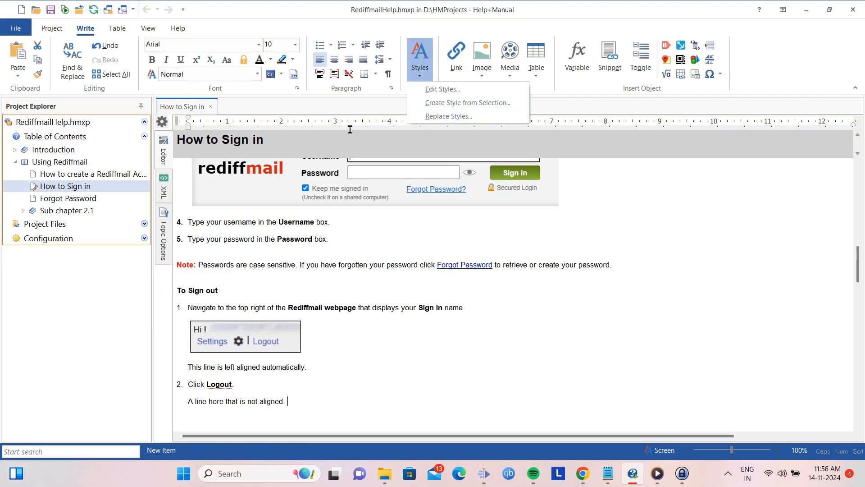
pyautogui.click(449, 90)
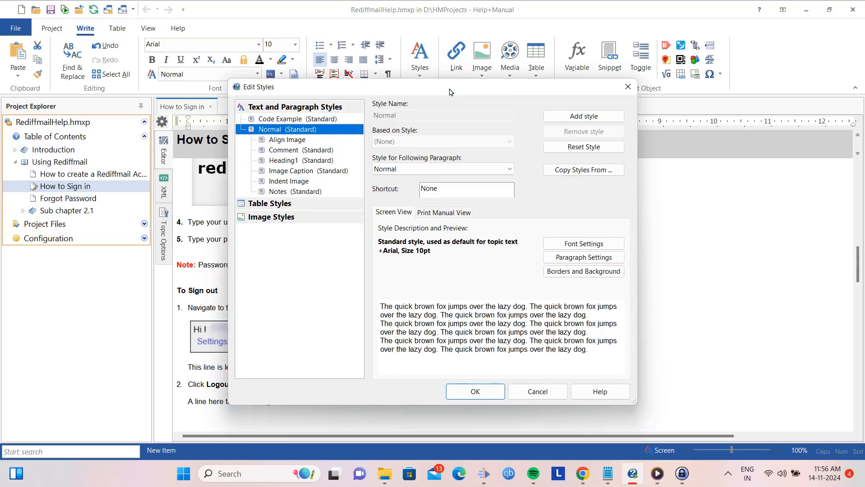
pyautogui.click(570, 174)
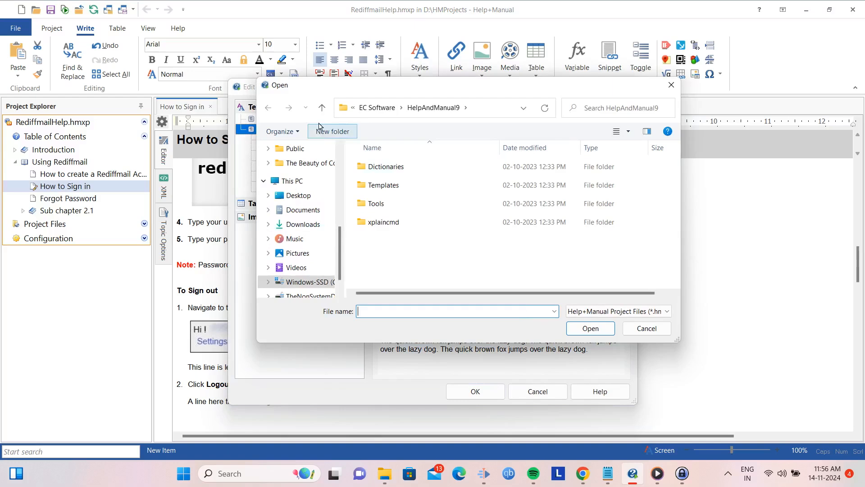
pyautogui.click(293, 182)
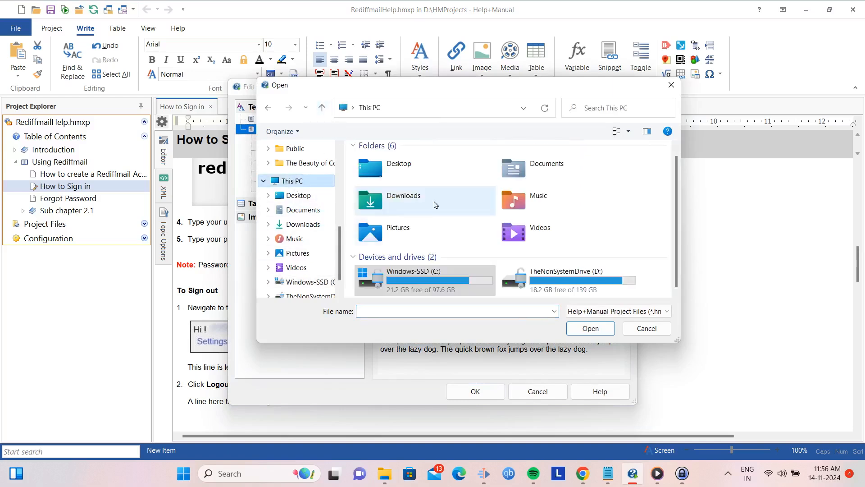
pyautogui.doubleClick(543, 279)
pyautogui.scroll(-10, 446, 210)
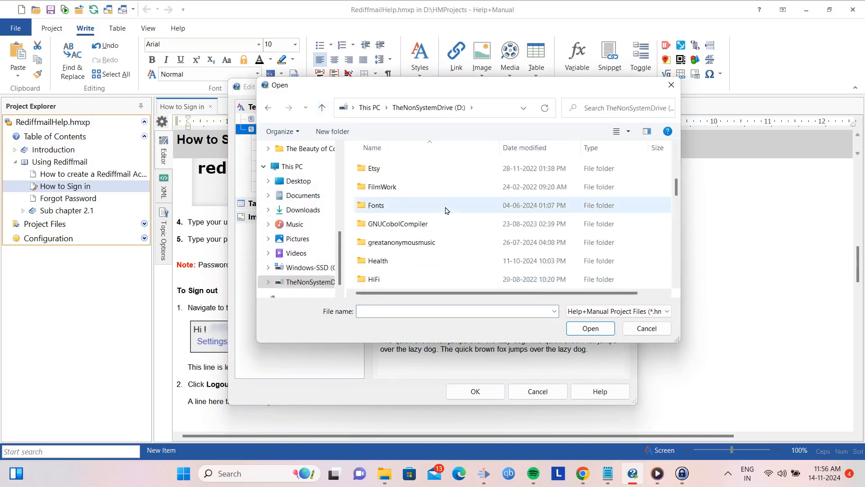
pyautogui.scroll(3, 445, 210)
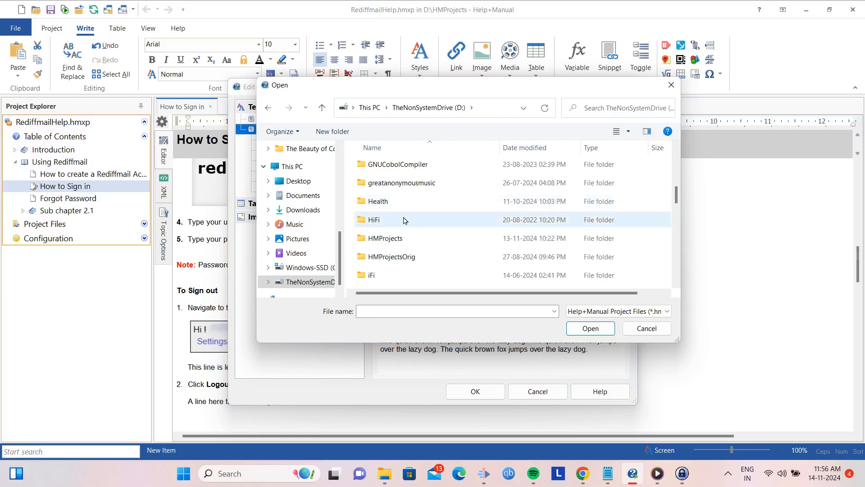
pyautogui.click(396, 242)
pyautogui.doubleClick(395, 242)
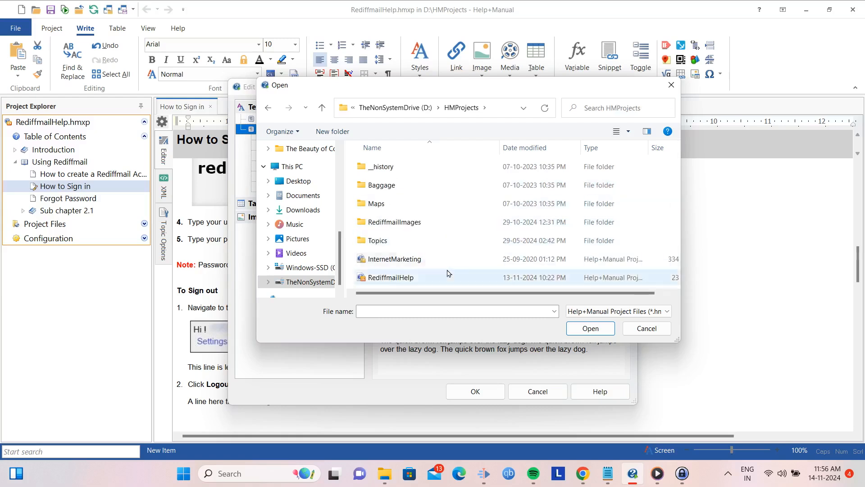
# - Choose the InternetMarketing project as the style source, but decline replacing all current styles
pyautogui.click(391, 264)
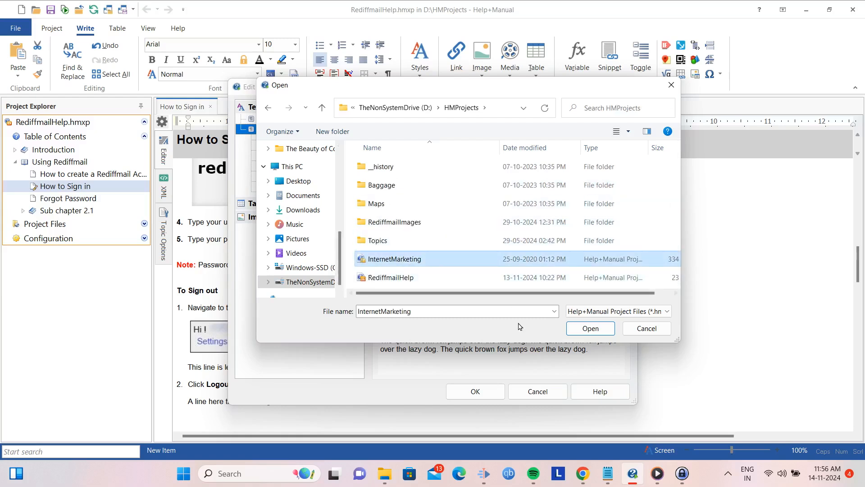
pyautogui.click(589, 330)
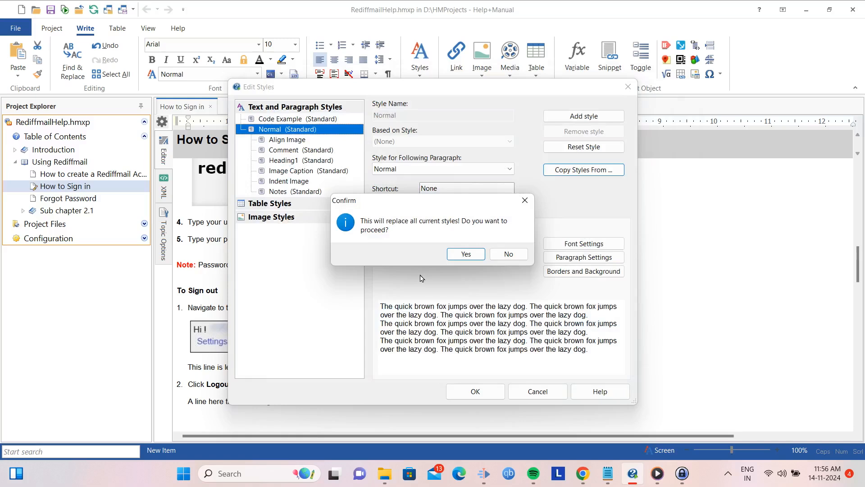
pyautogui.click(509, 255)
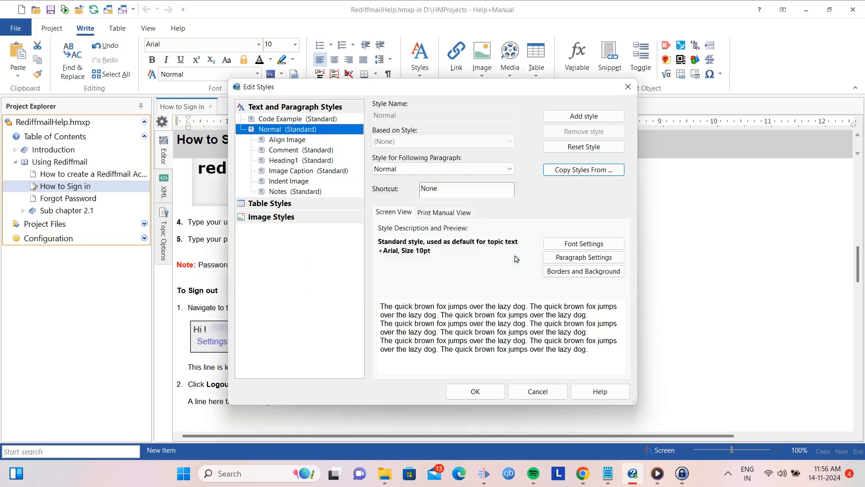